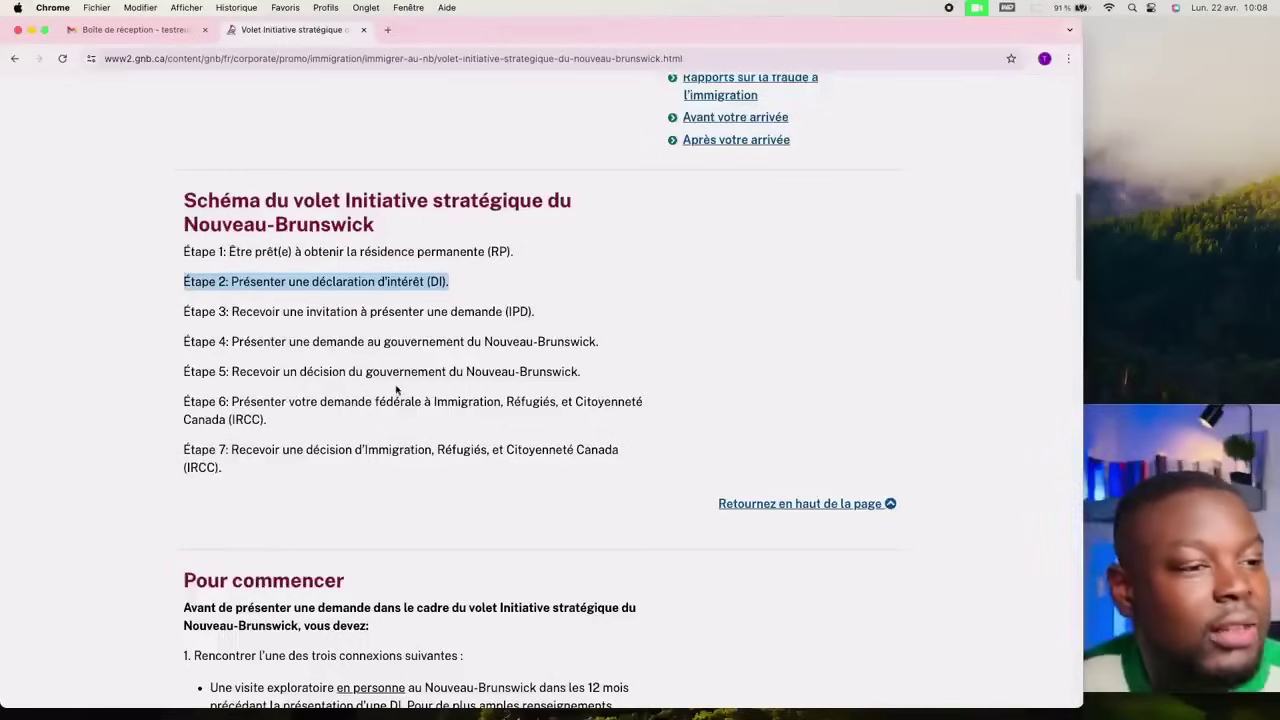
pyautogui.scroll(-5, 394, 386)
pyautogui.scroll(-5, 394, 386)
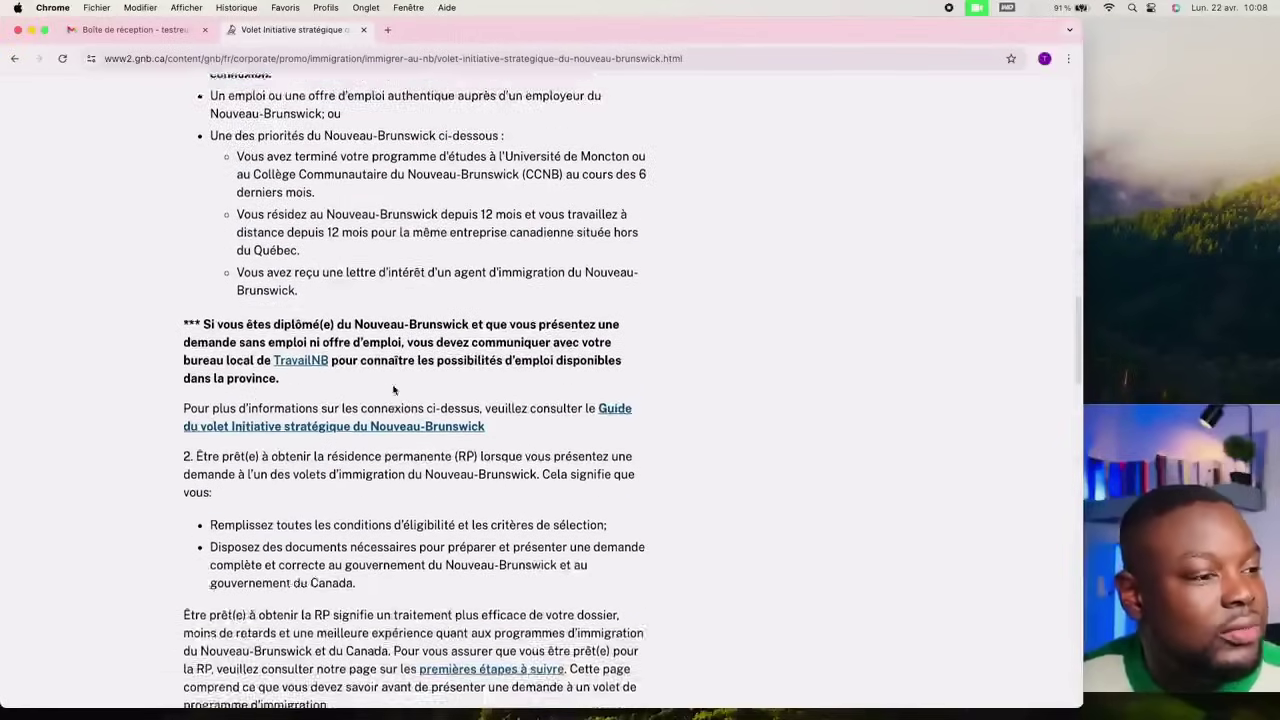
pyautogui.scroll(-3, 394, 389)
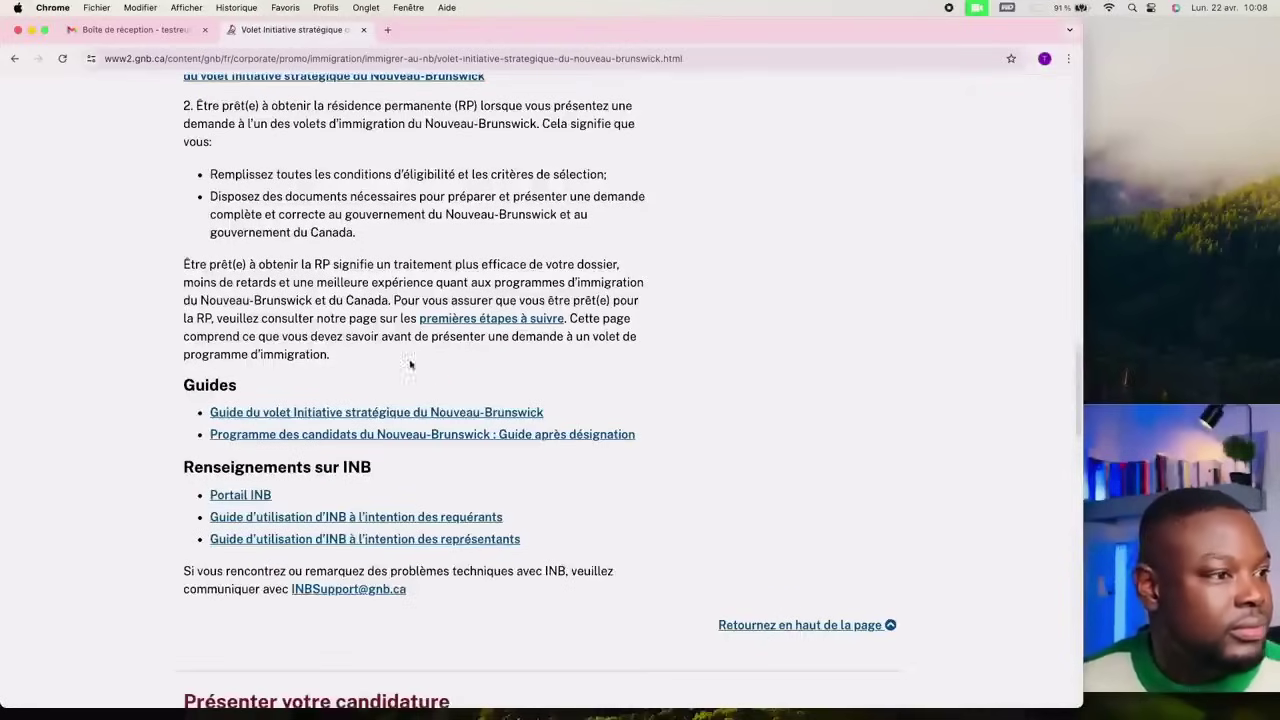
pyautogui.scroll(2, 437, 371)
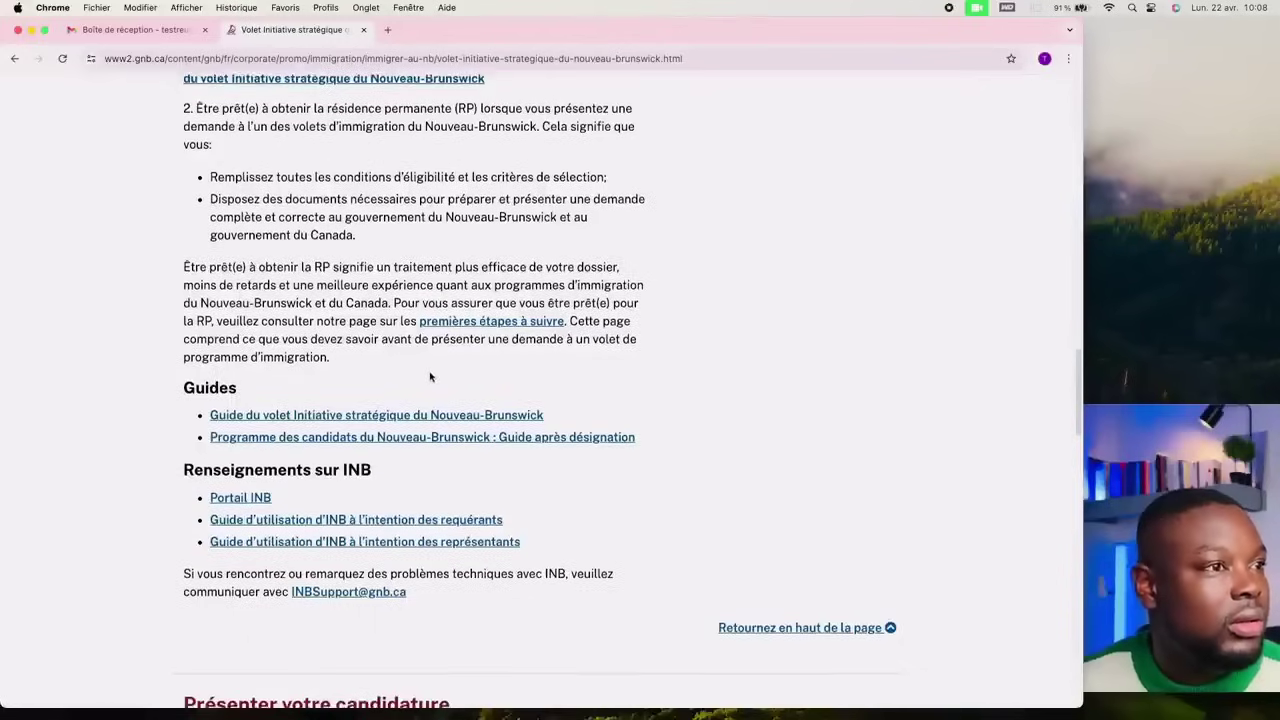
pyautogui.scroll(1, 428, 379)
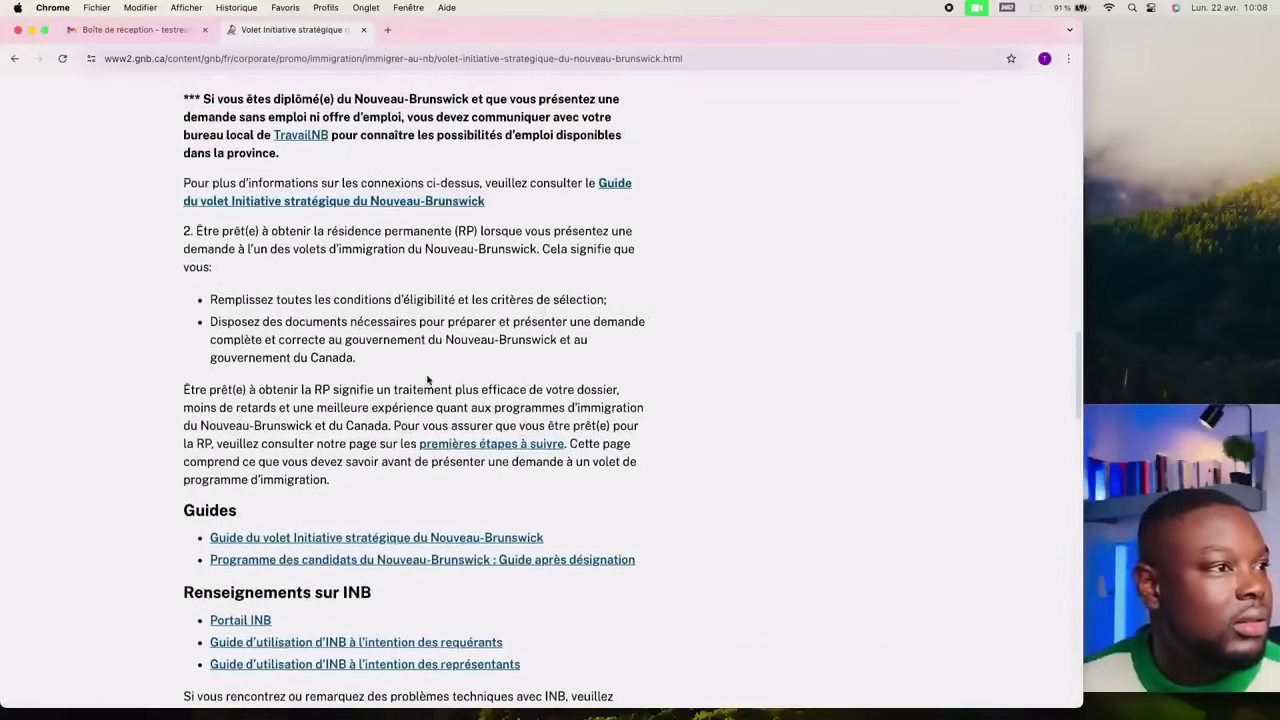
pyautogui.scroll(1, 428, 379)
pyautogui.scroll(-3, 428, 379)
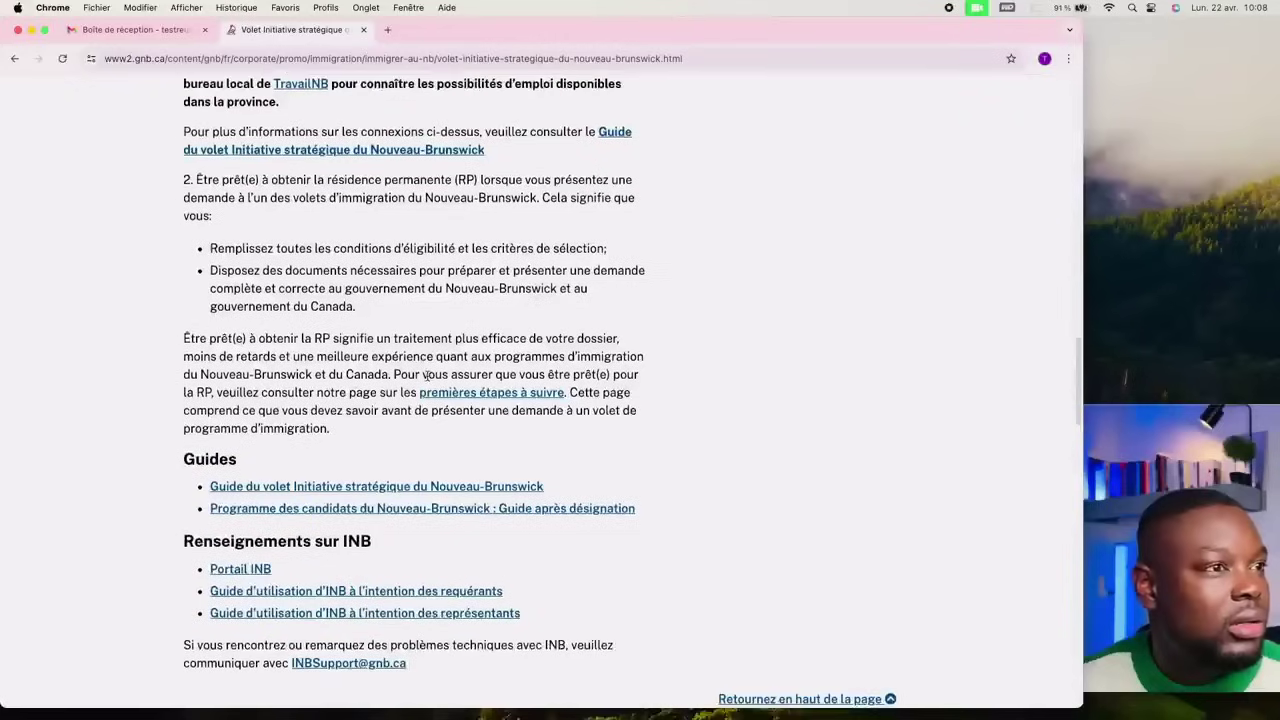
pyautogui.scroll(3, 428, 376)
pyautogui.scroll(-5, 428, 379)
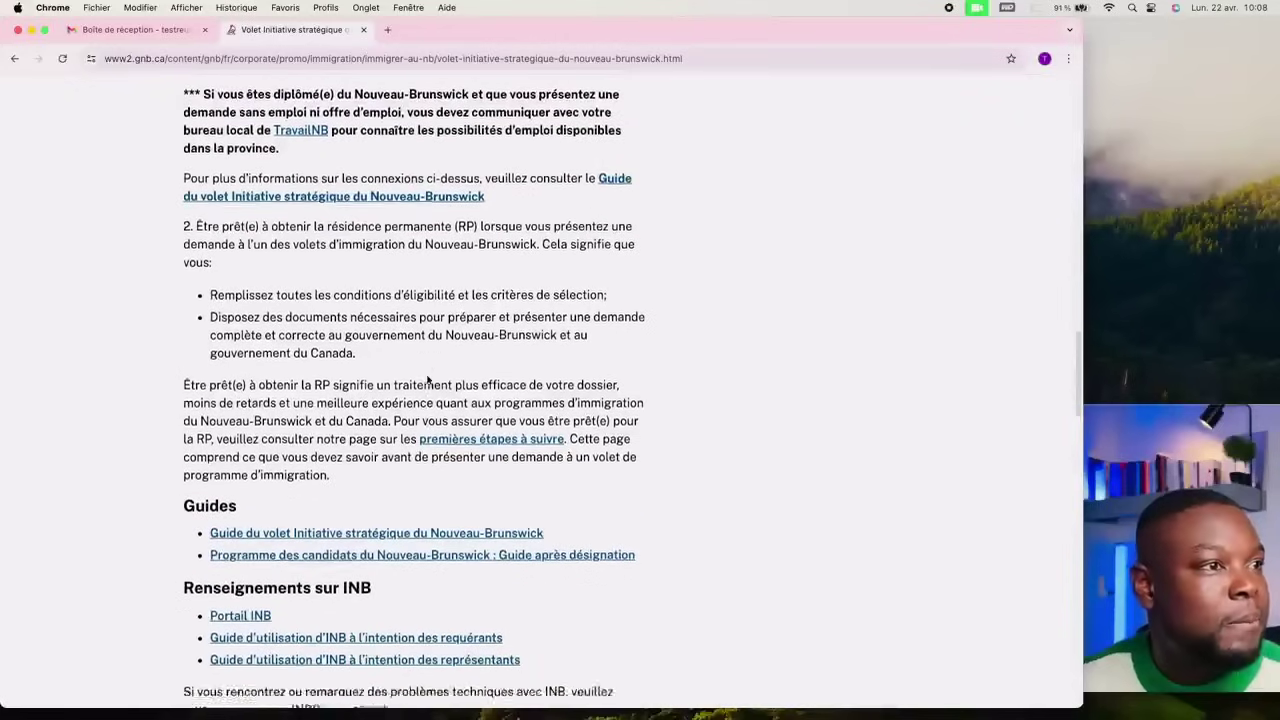
pyautogui.scroll(-3, 428, 379)
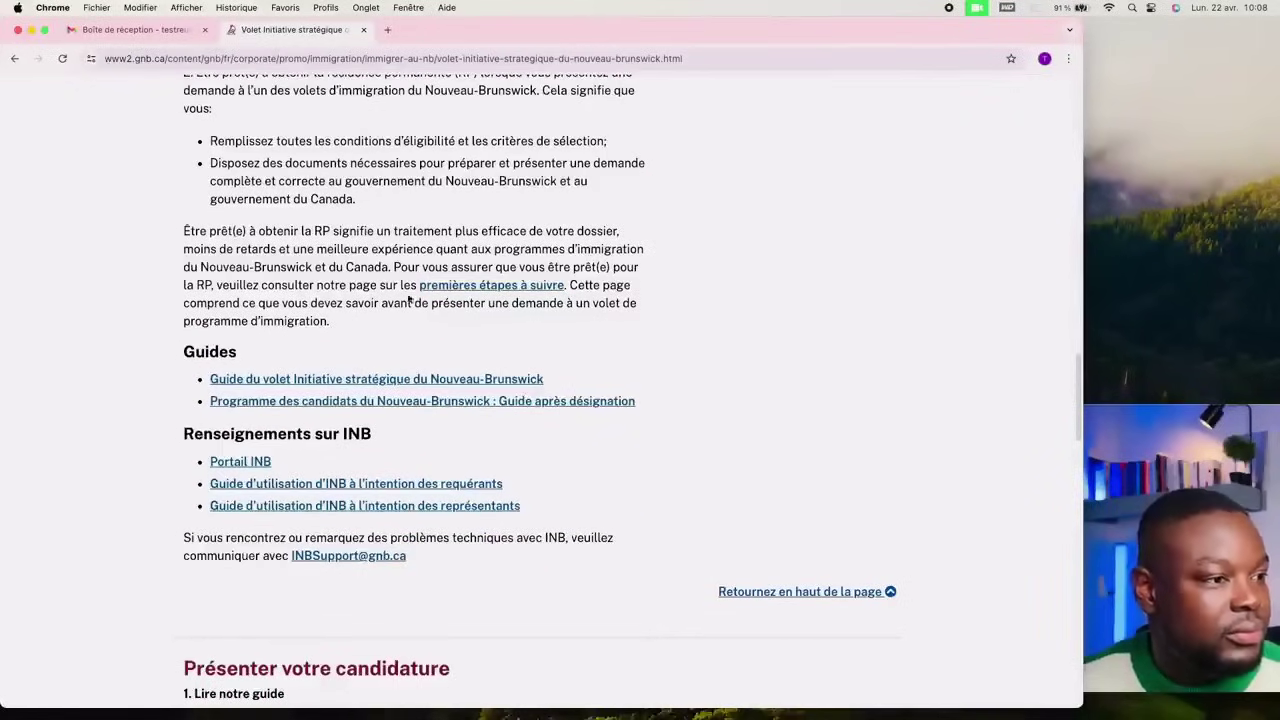
pyautogui.click(248, 465)
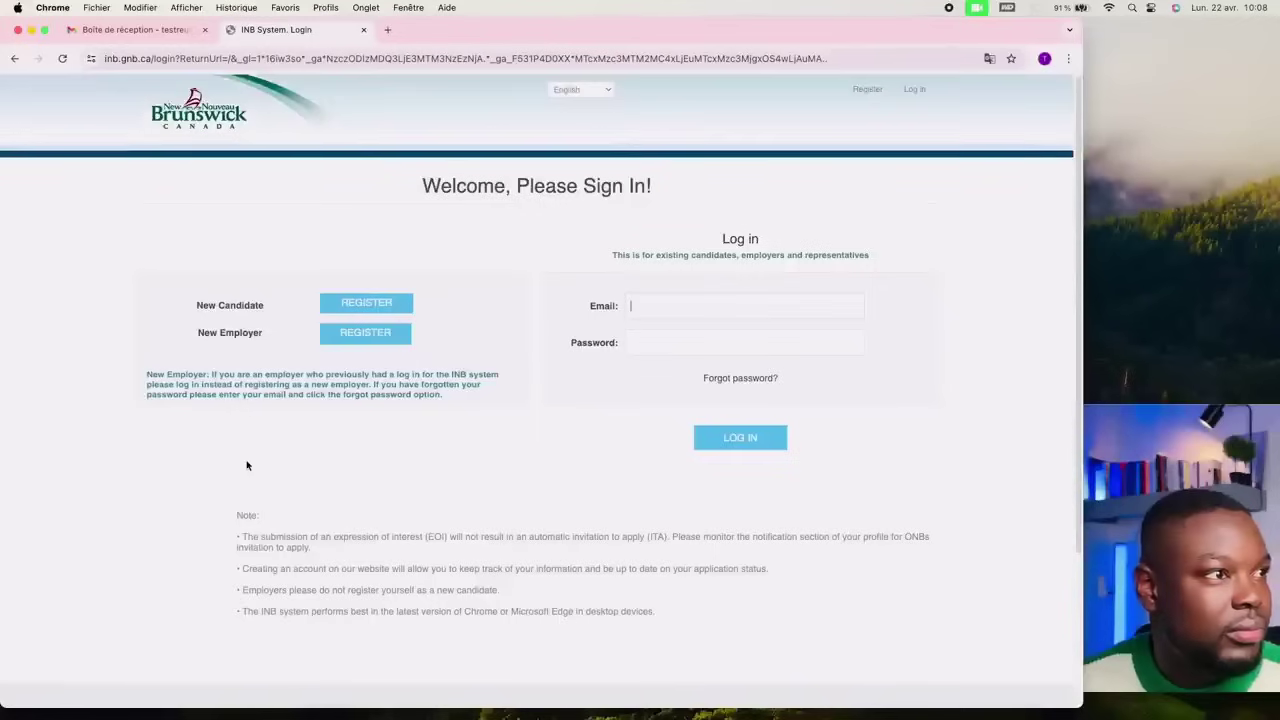
pyautogui.click(14, 58)
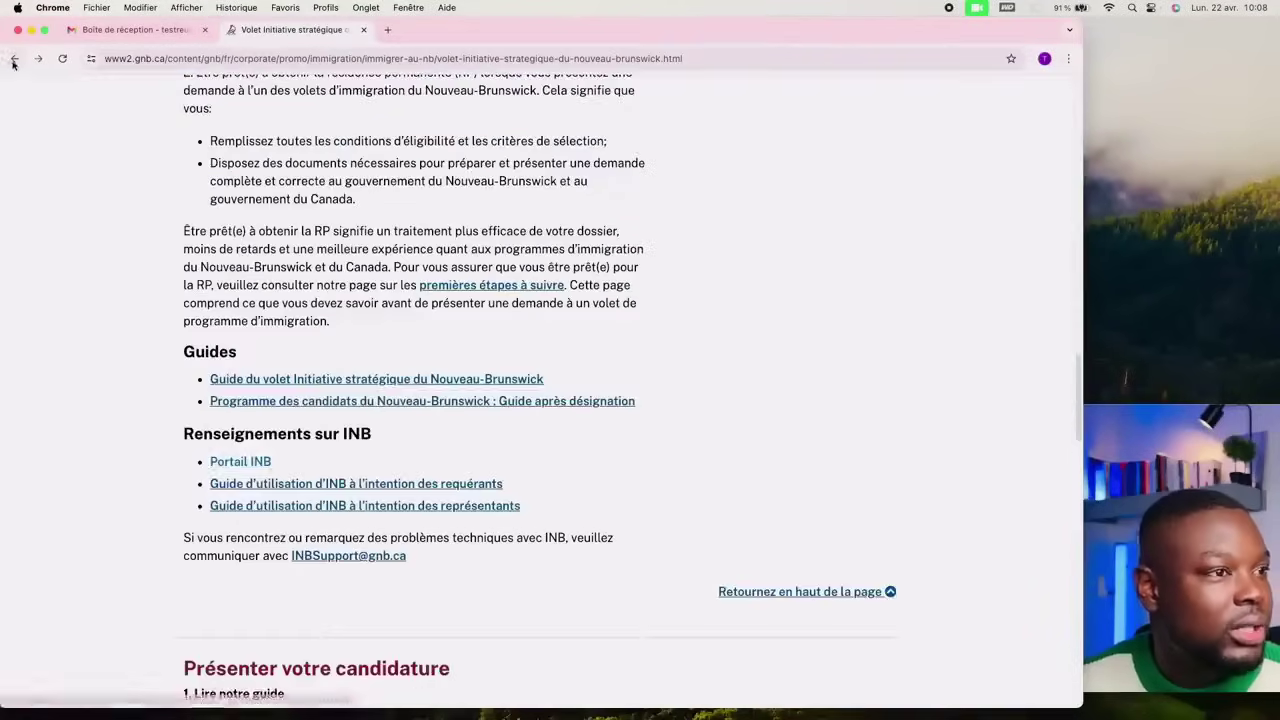
pyautogui.scroll(10, 360, 424)
pyautogui.scroll(5, 388, 427)
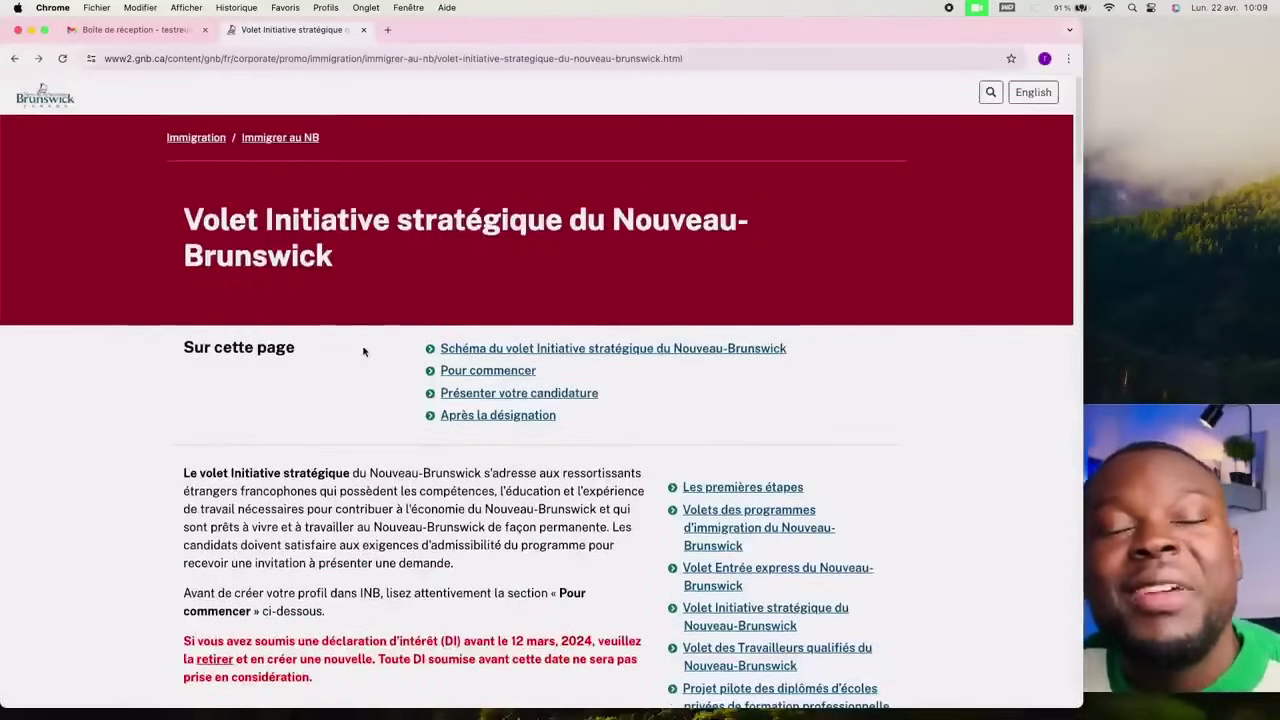
pyautogui.scroll(-8, 380, 400)
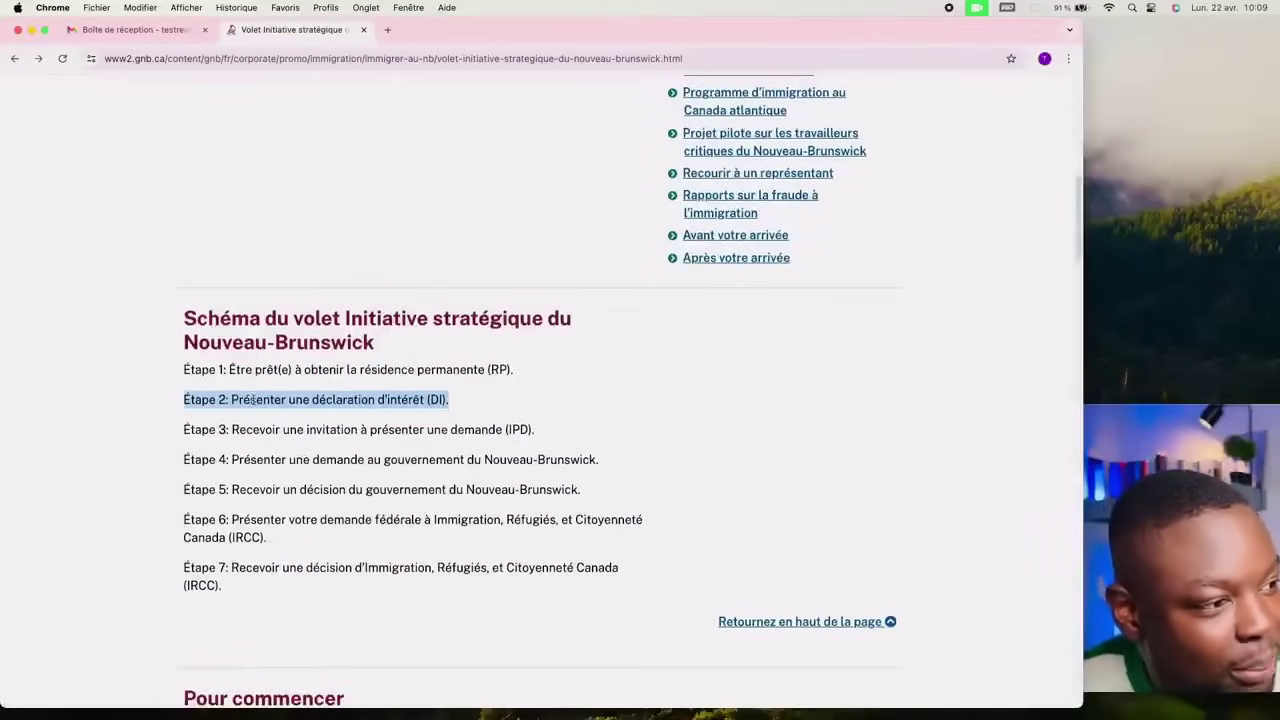
pyautogui.scroll(-8, 391, 484)
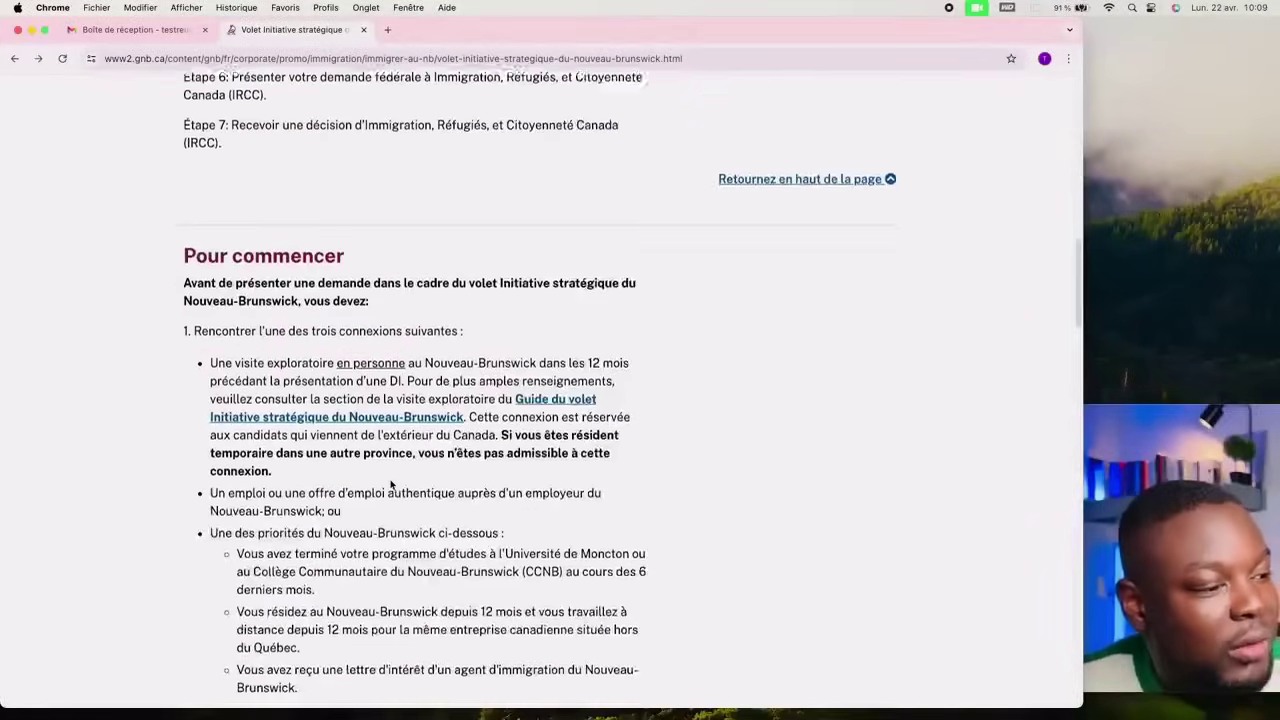
pyautogui.scroll(-3, 391, 484)
pyautogui.scroll(-7, 392, 482)
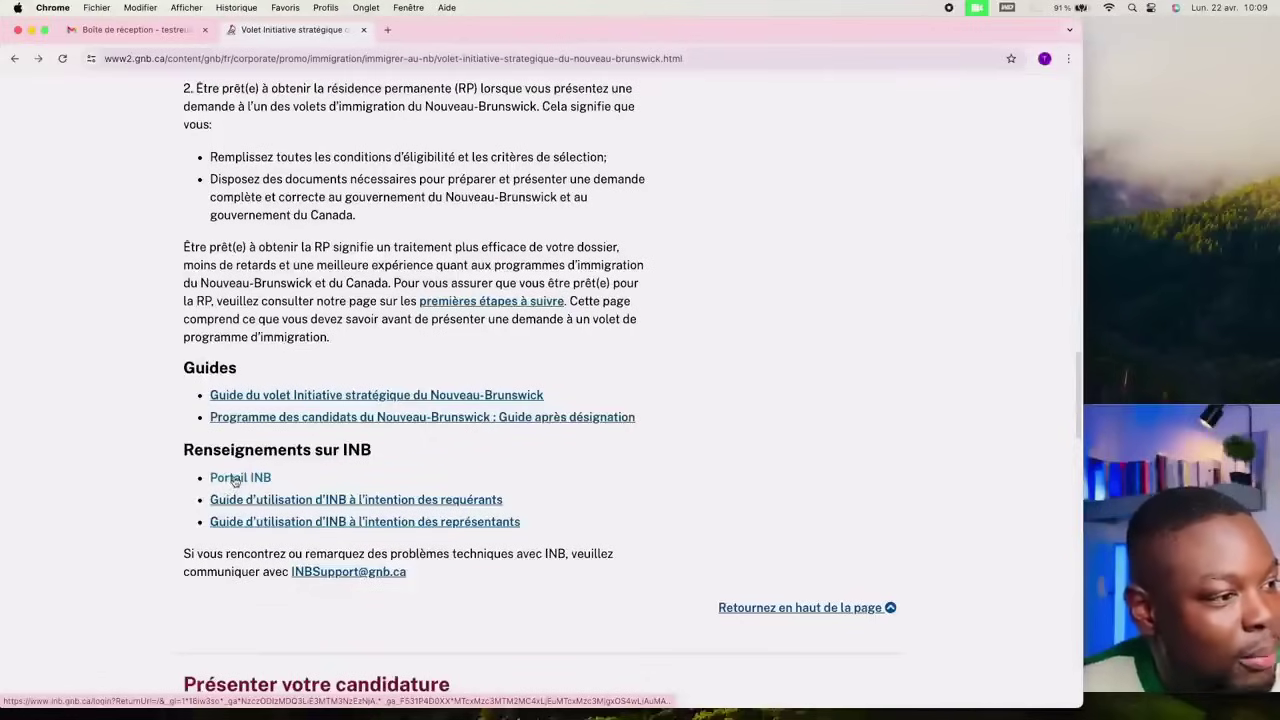
# Step: Open the INB portal from the article and switch its language to Français
pyautogui.click(238, 479)
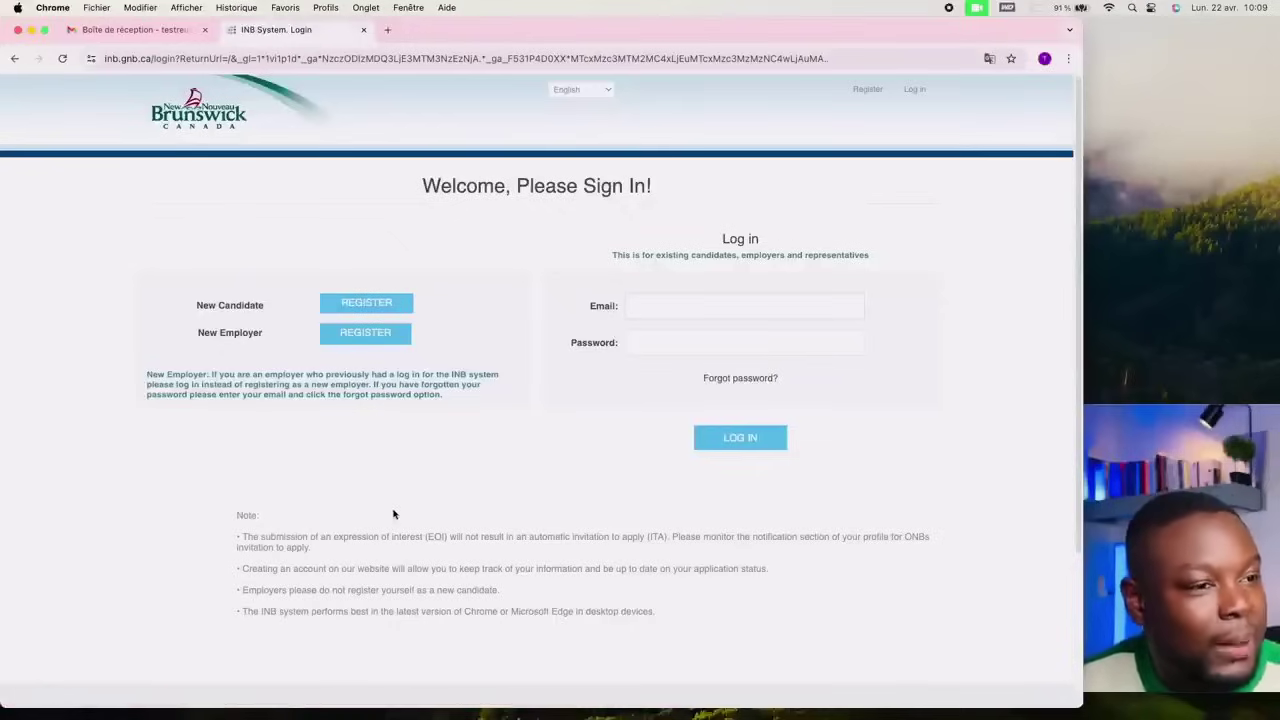
pyautogui.scroll(-2, 398, 510)
pyautogui.scroll(2, 390, 502)
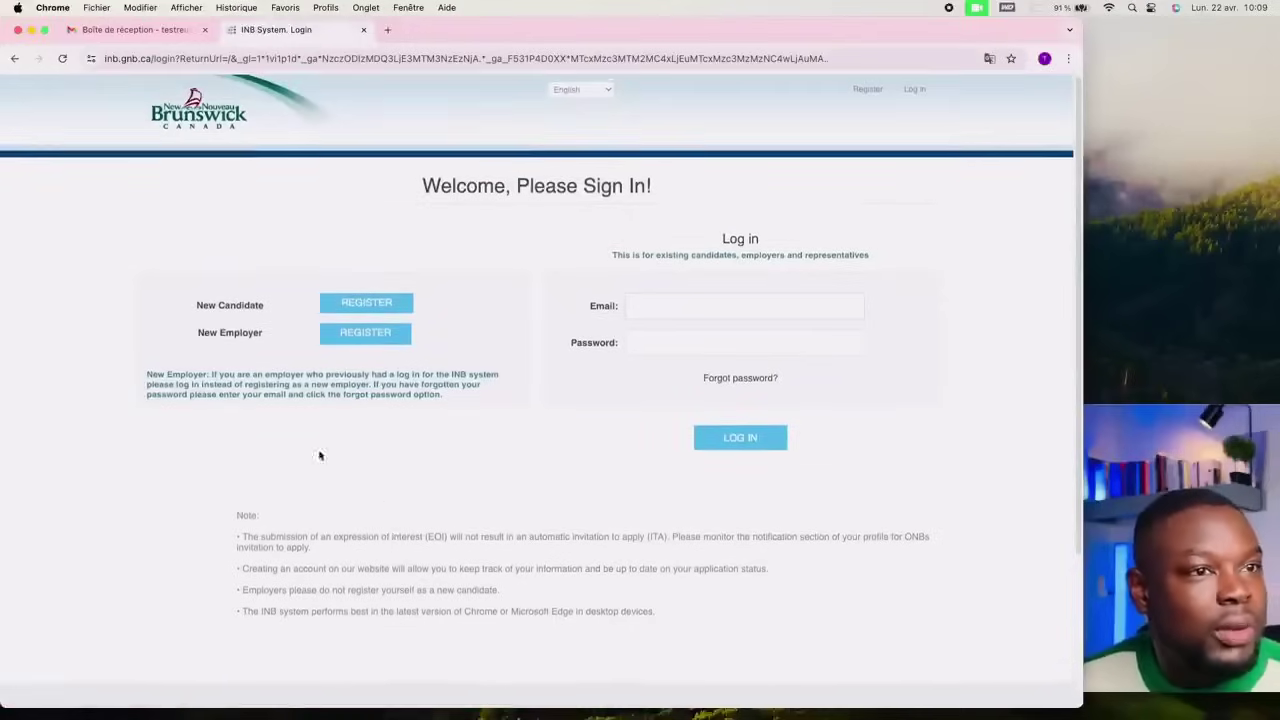
pyautogui.click(606, 90)
pyautogui.click(603, 104)
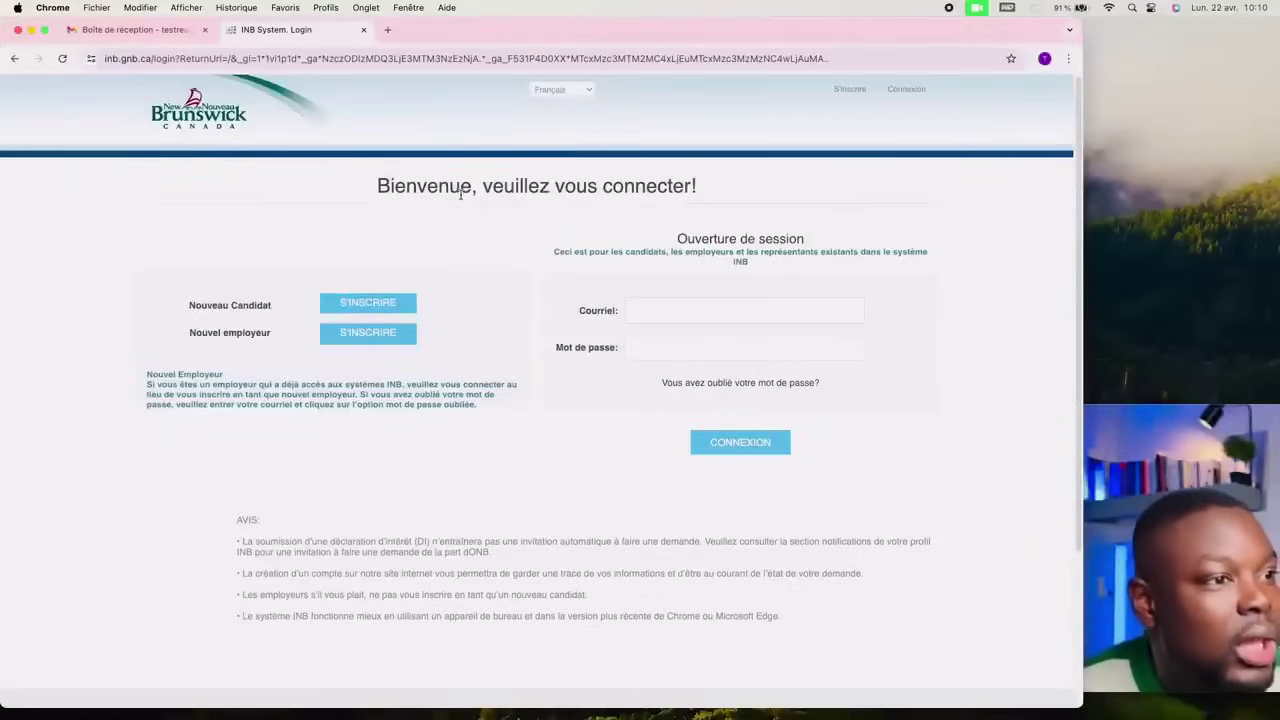
# Step: Highlight the first note about expressions of interest on the login page
pyautogui.scroll(-3, 537, 362)
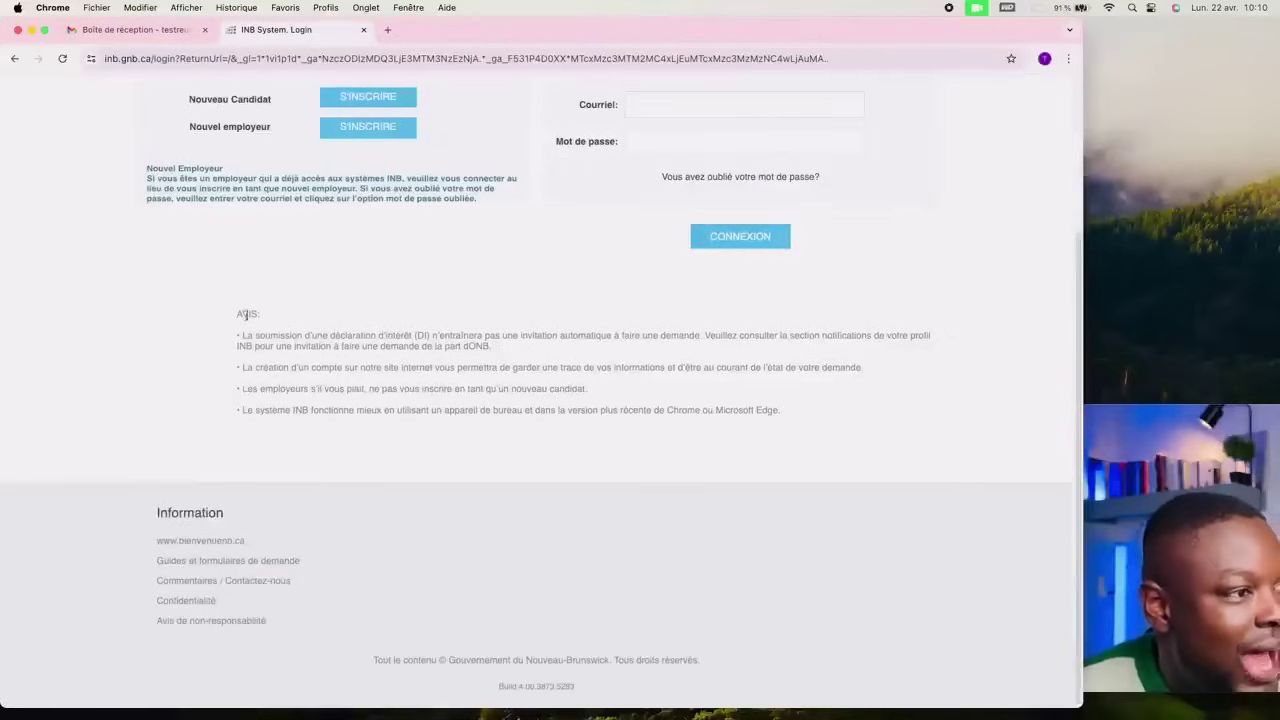
pyautogui.moveTo(240, 338); pyautogui.dragTo(709, 336)
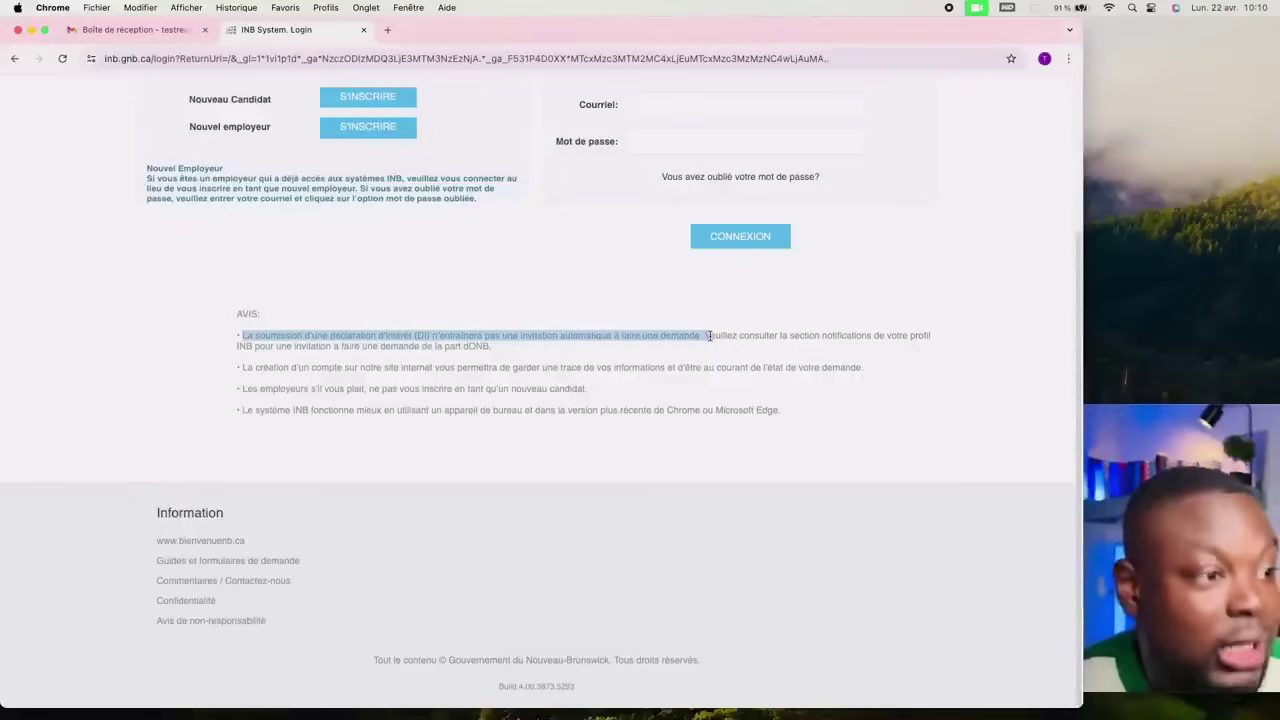
pyautogui.scroll(1, 449, 390)
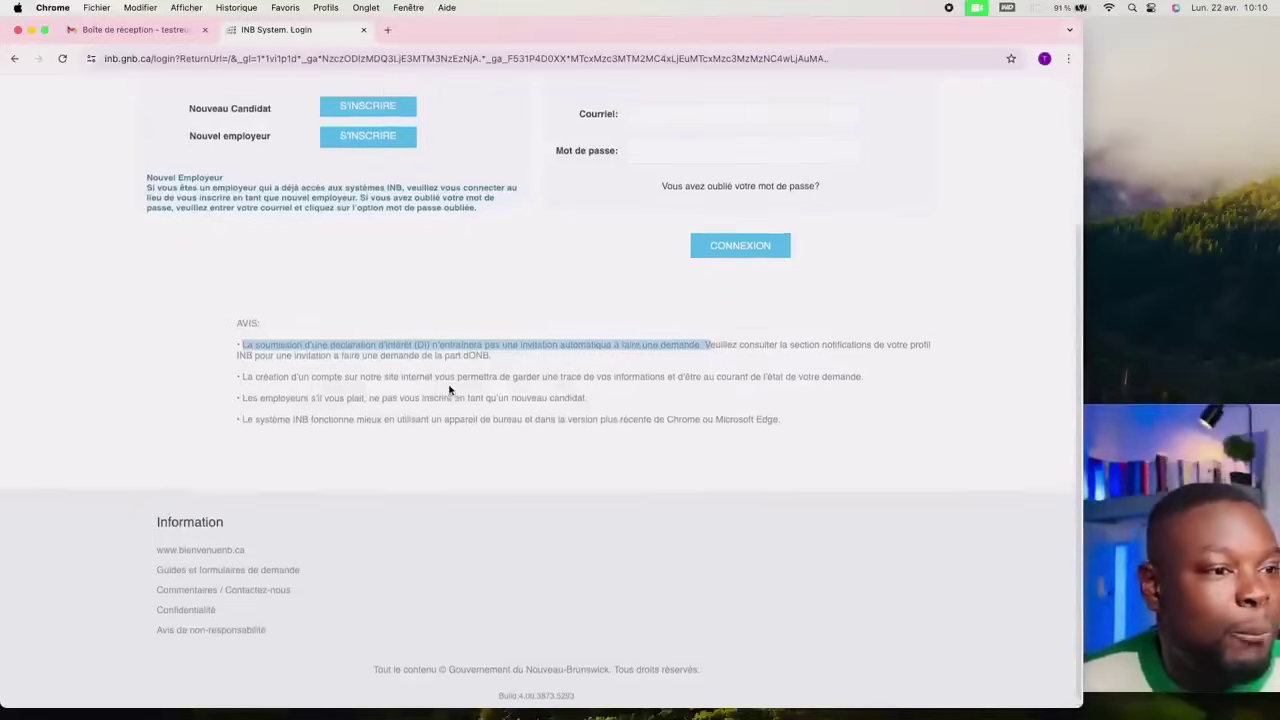
pyautogui.scroll(4, 449, 390)
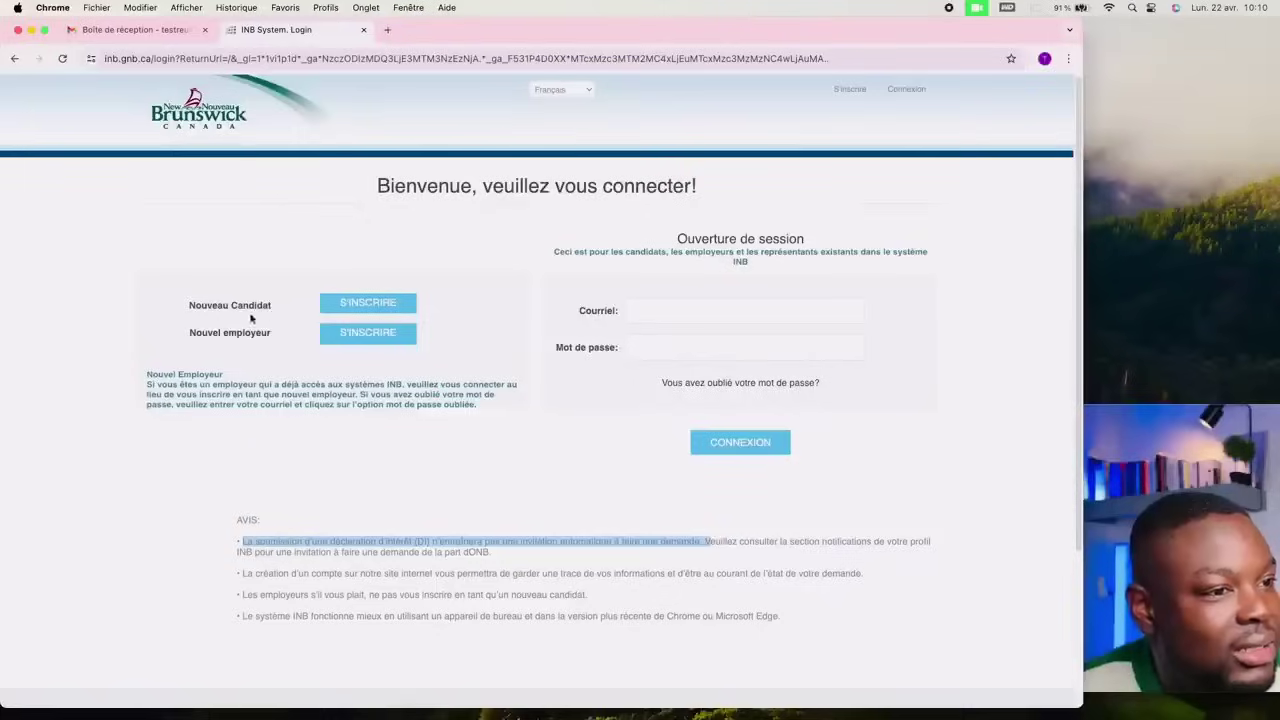
# Step: Start a new-candidate S'inscrire registration and enter the first name in Prénom
pyautogui.click(362, 307)
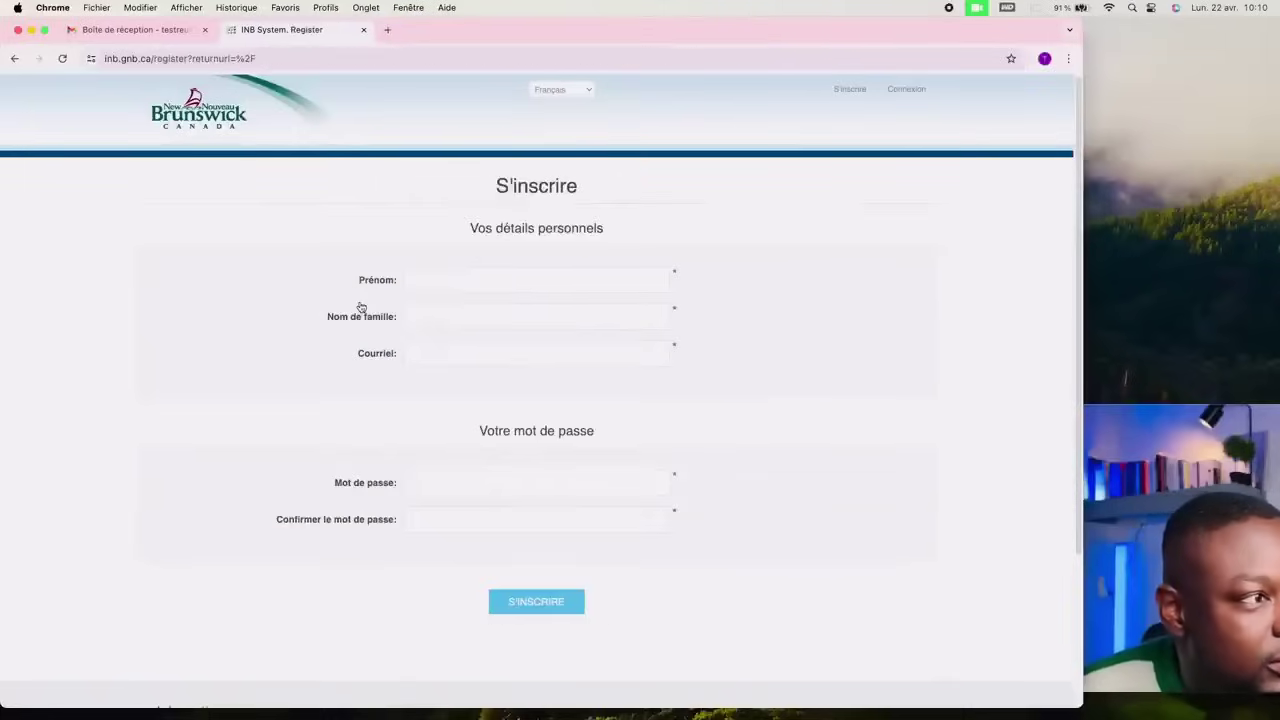
pyautogui.scroll(-3, 269, 320)
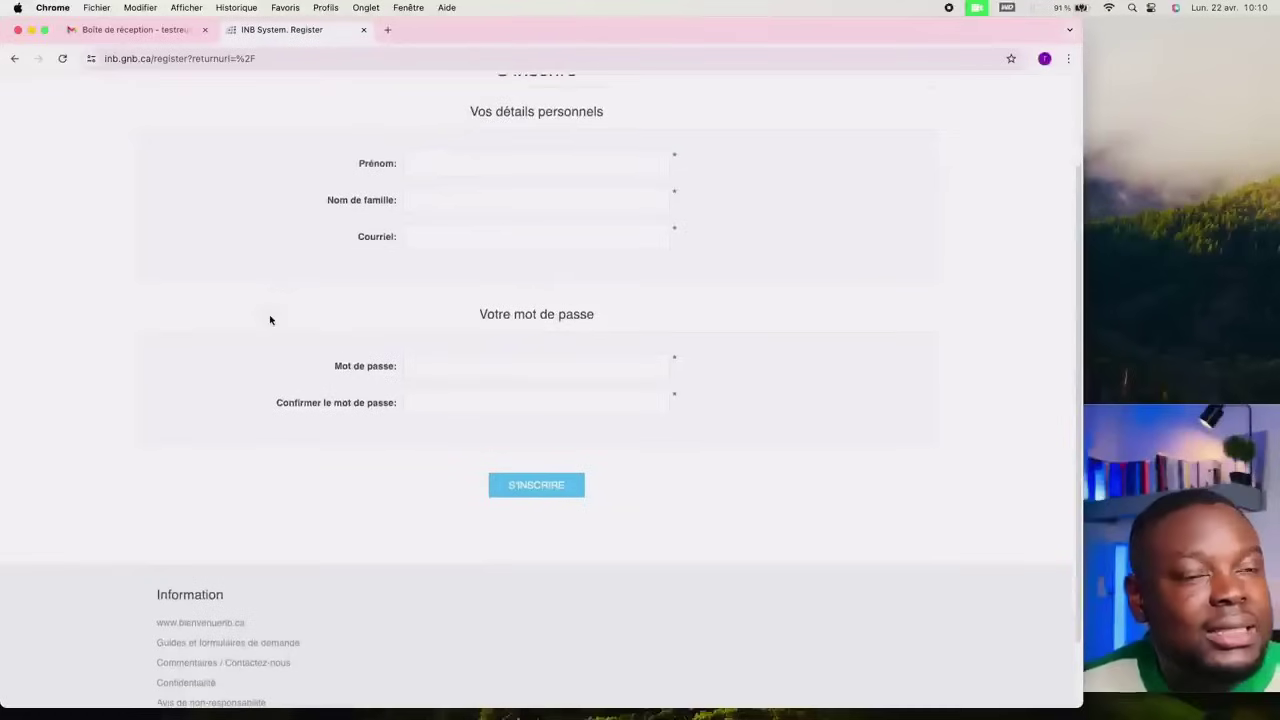
pyautogui.scroll(3, 269, 320)
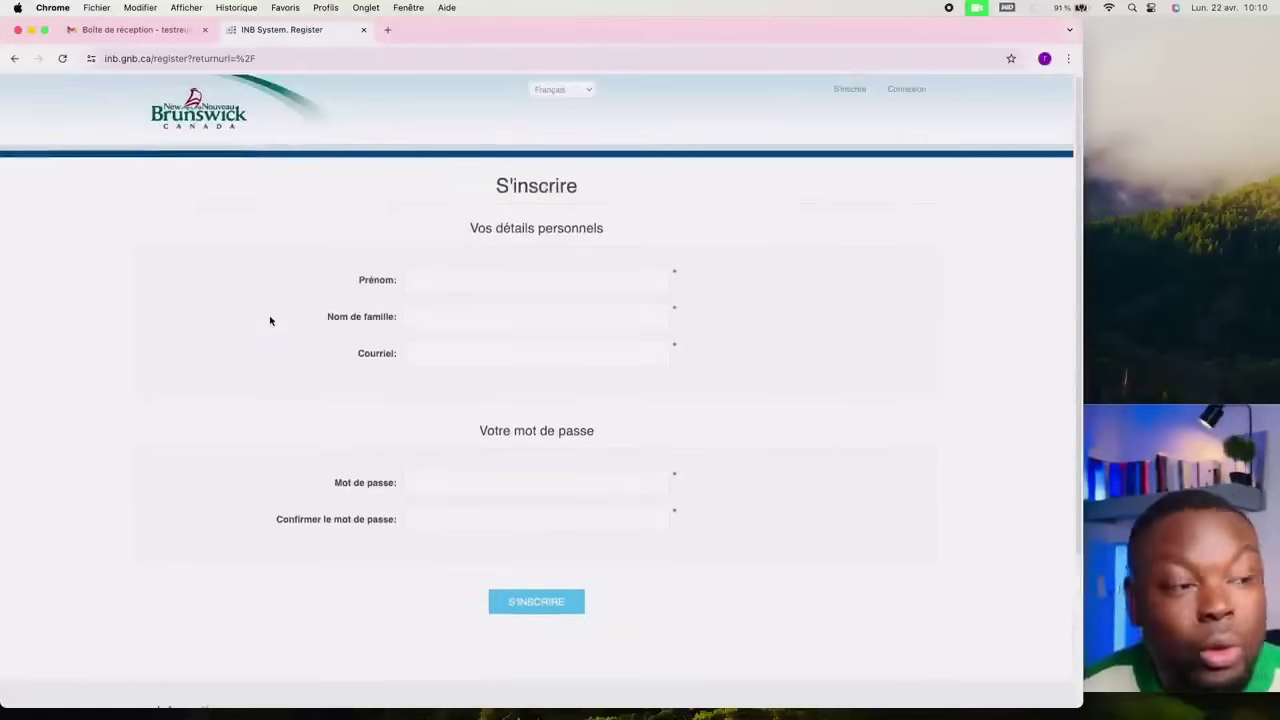
pyautogui.click(423, 286)
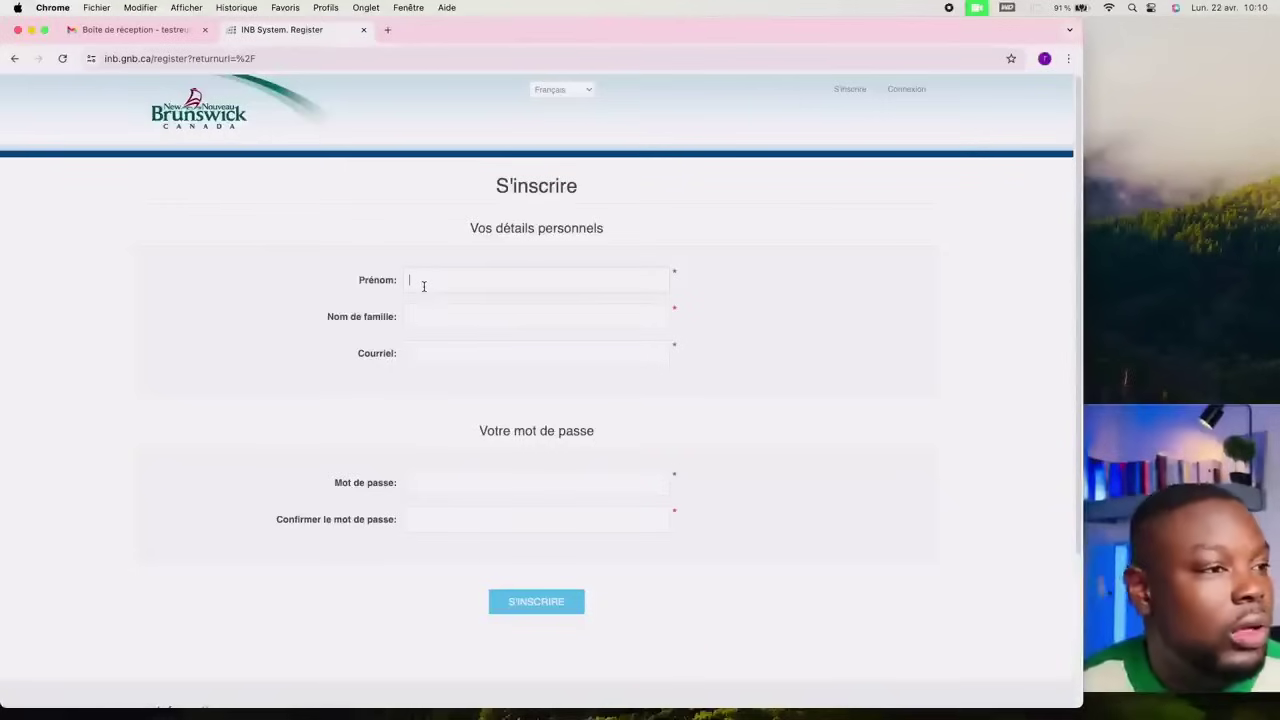
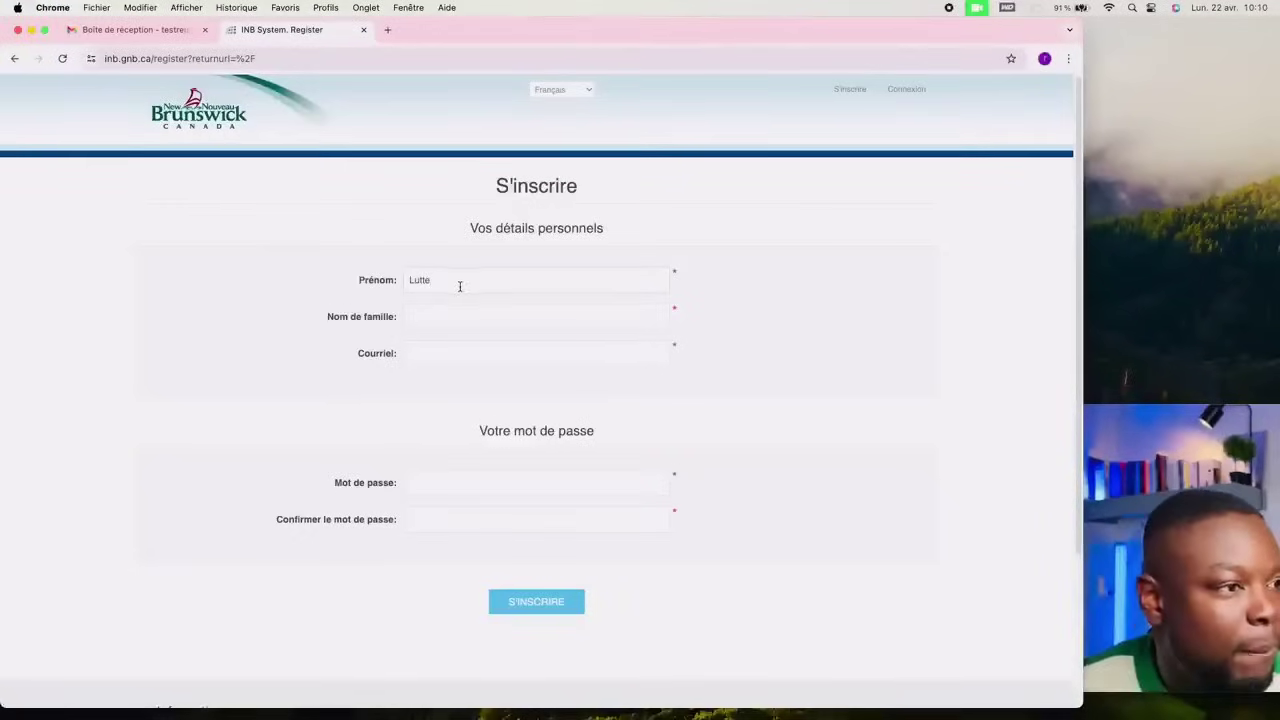
# Step: Enter the family name in Nom de famille, correcting a mistyped letter
pyautogui.click(441, 309)
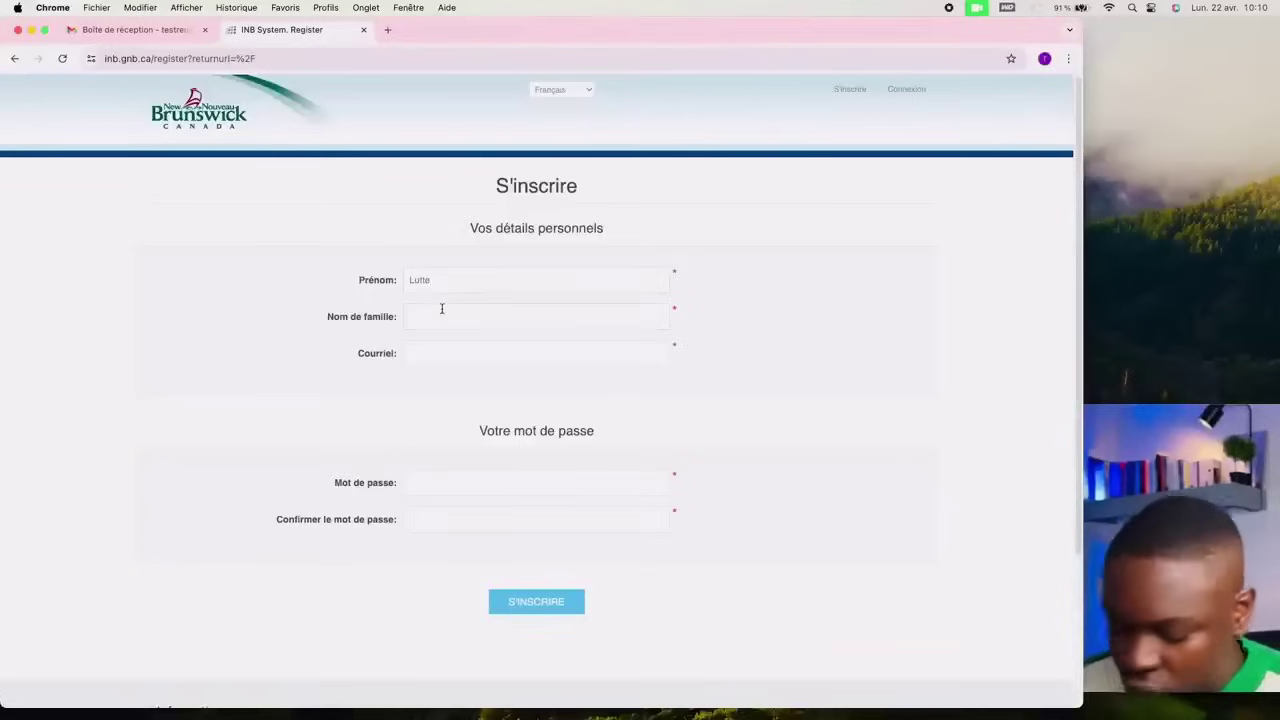
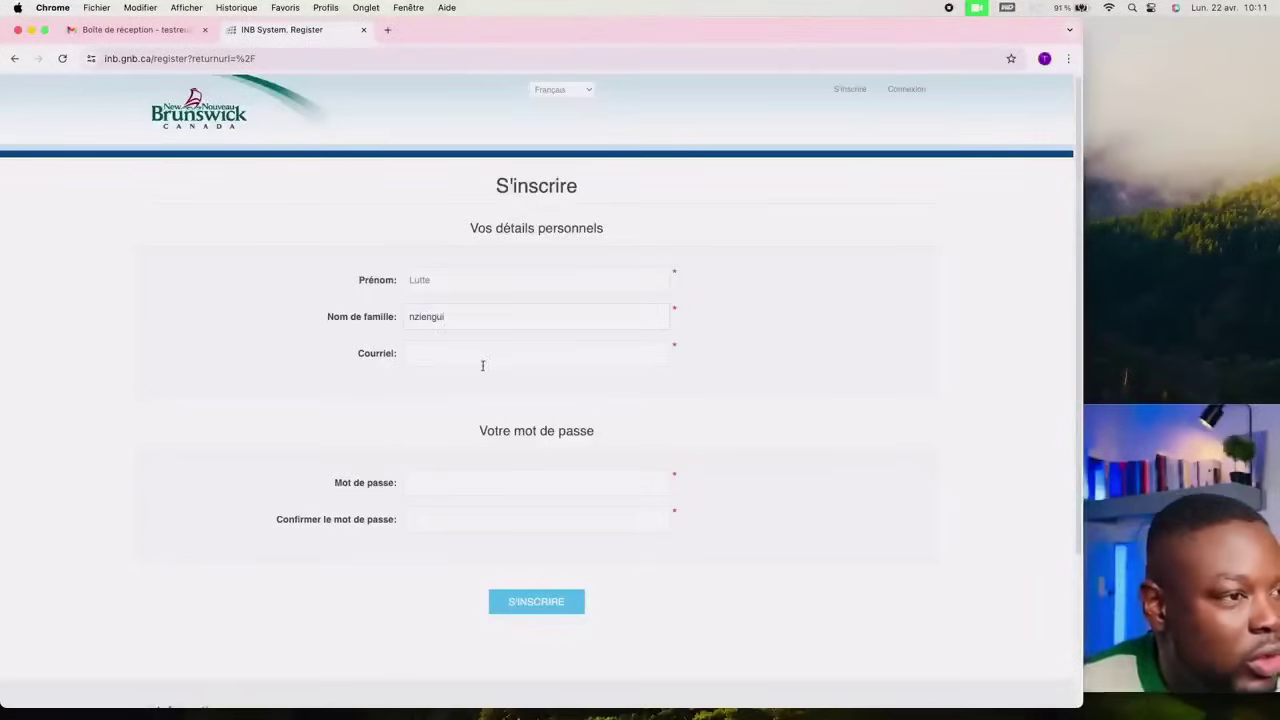
pyautogui.click(479, 362)
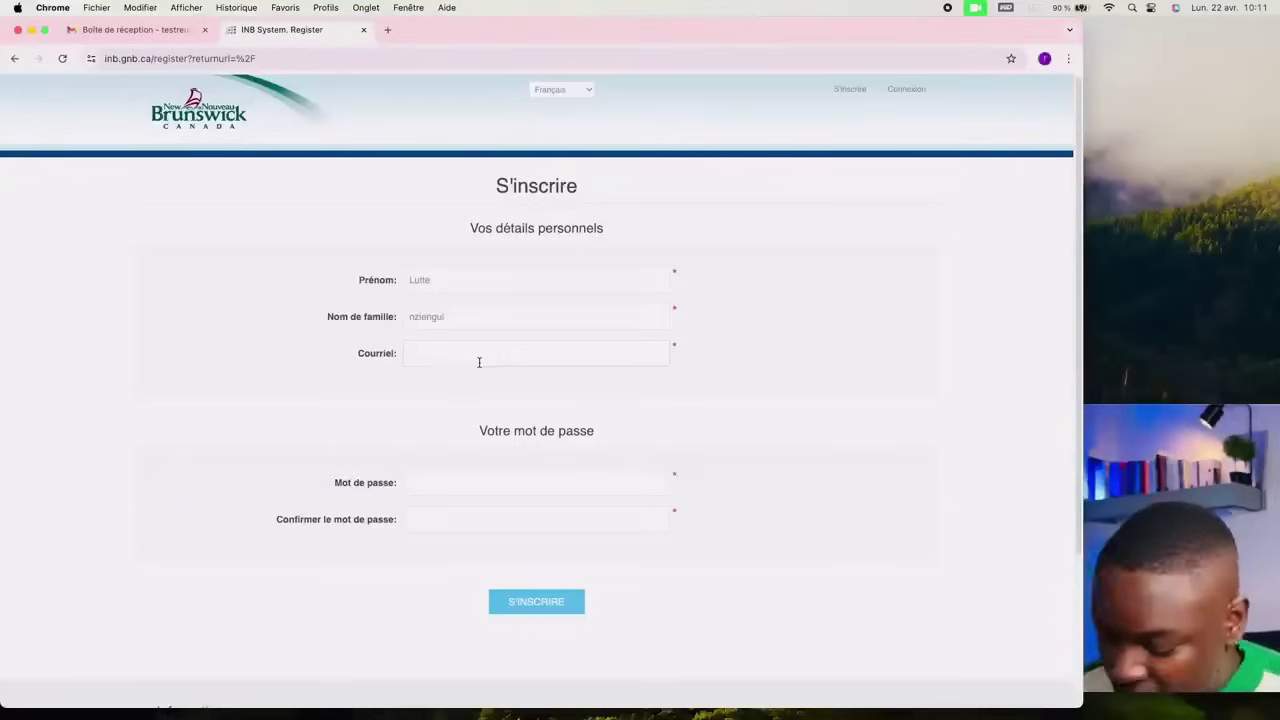
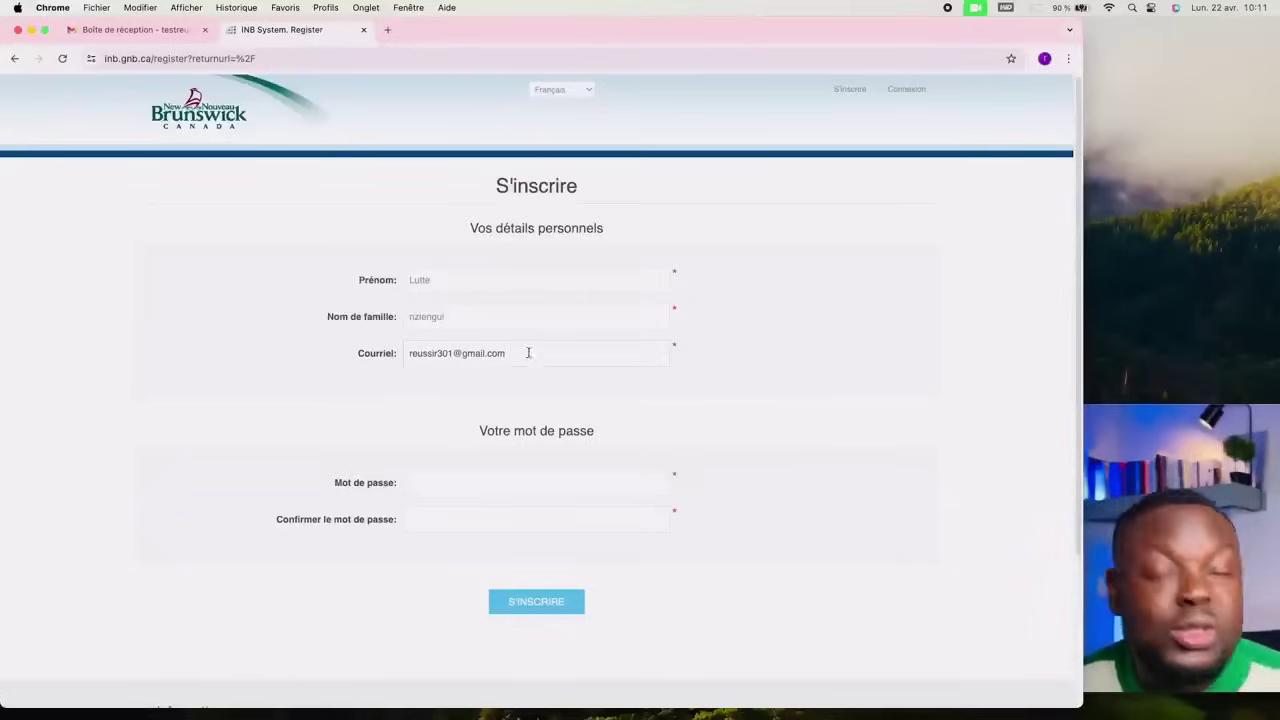
# Step: Type the e-mail address into Courriel and select it to double-check it
pyautogui.moveTo(522, 352); pyautogui.dragTo(399, 360)
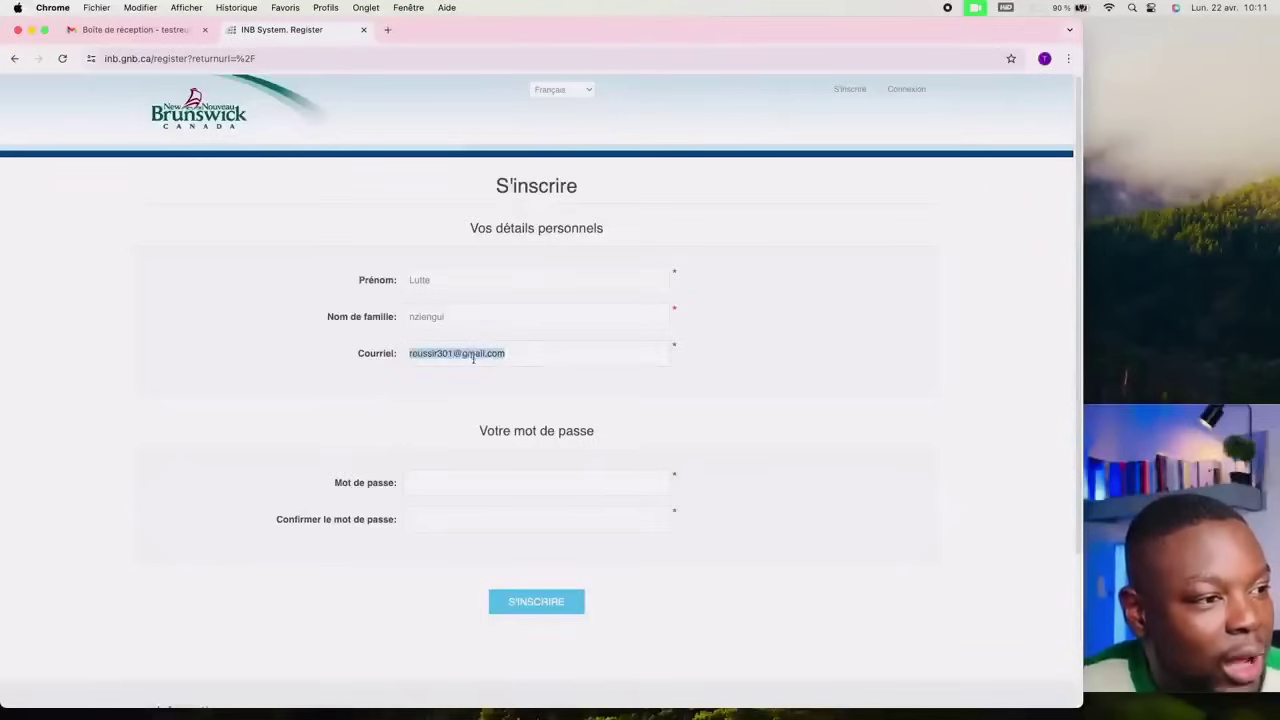
pyautogui.click(528, 353)
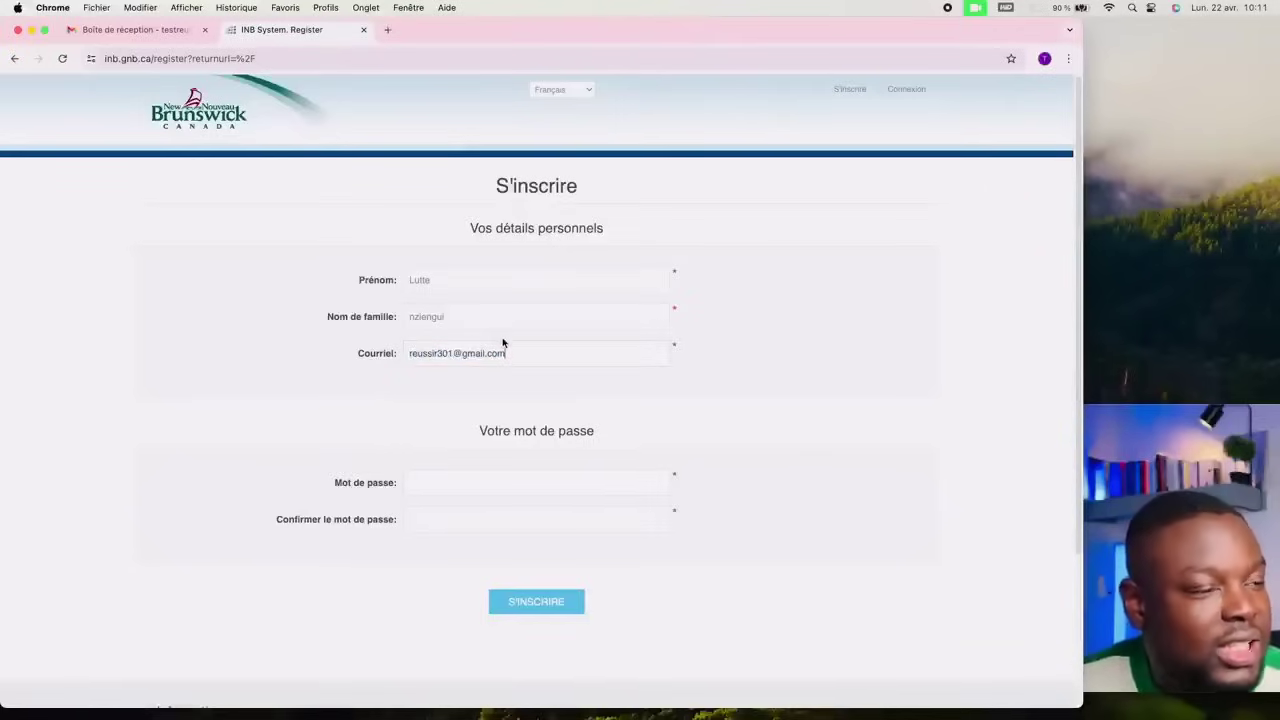
pyautogui.scroll(-2, 502, 342)
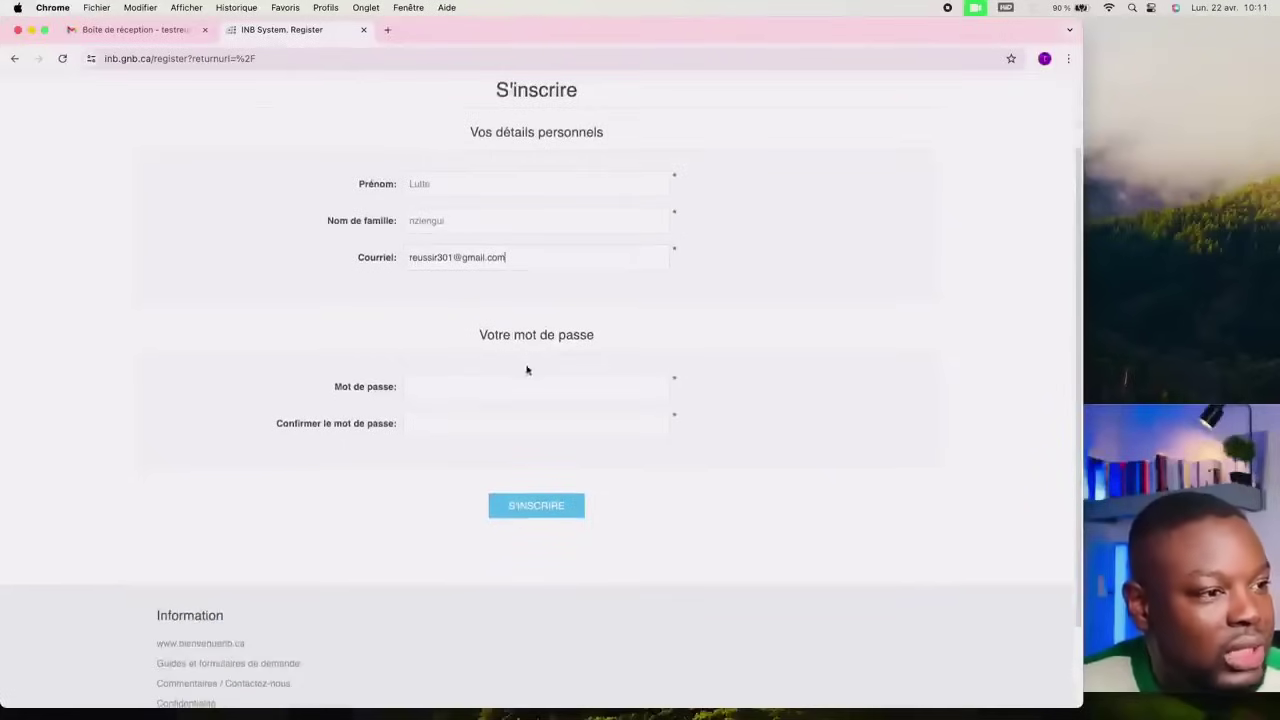
pyautogui.scroll(-2, 528, 366)
# Step: Type the account password into the Mot de passe field
pyautogui.click(450, 311)
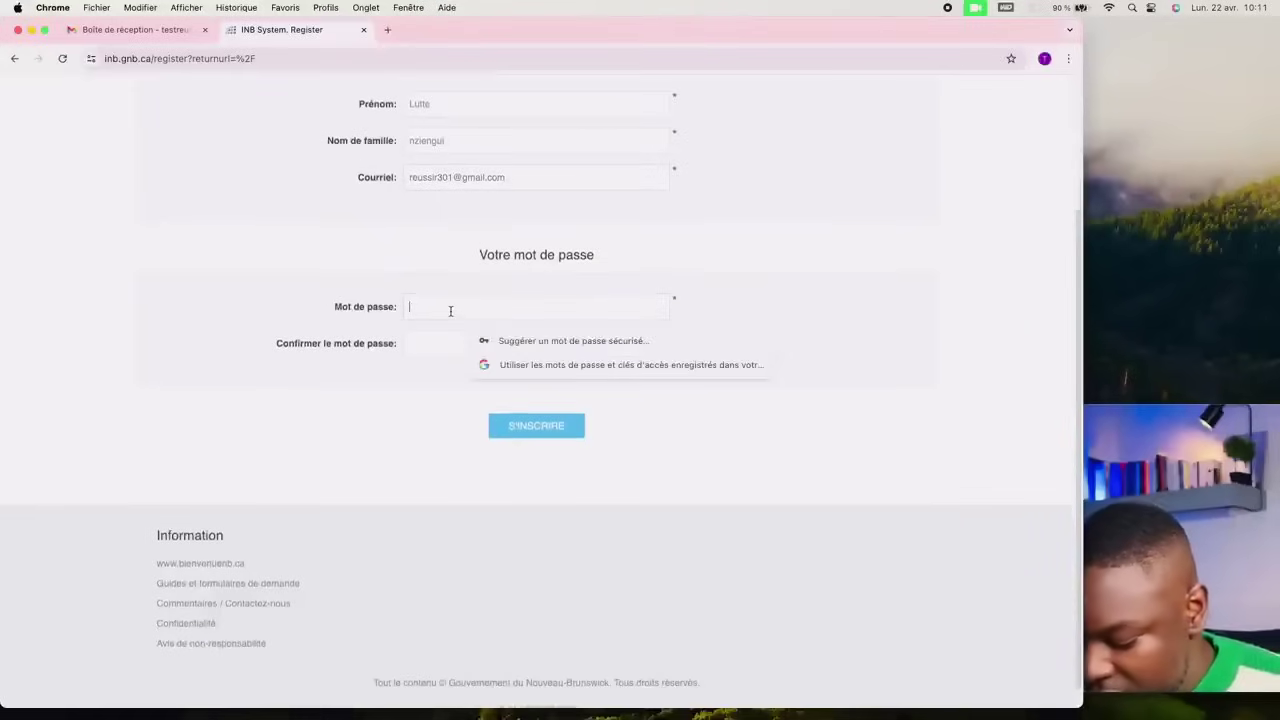
pyautogui.write('••••••••••••')
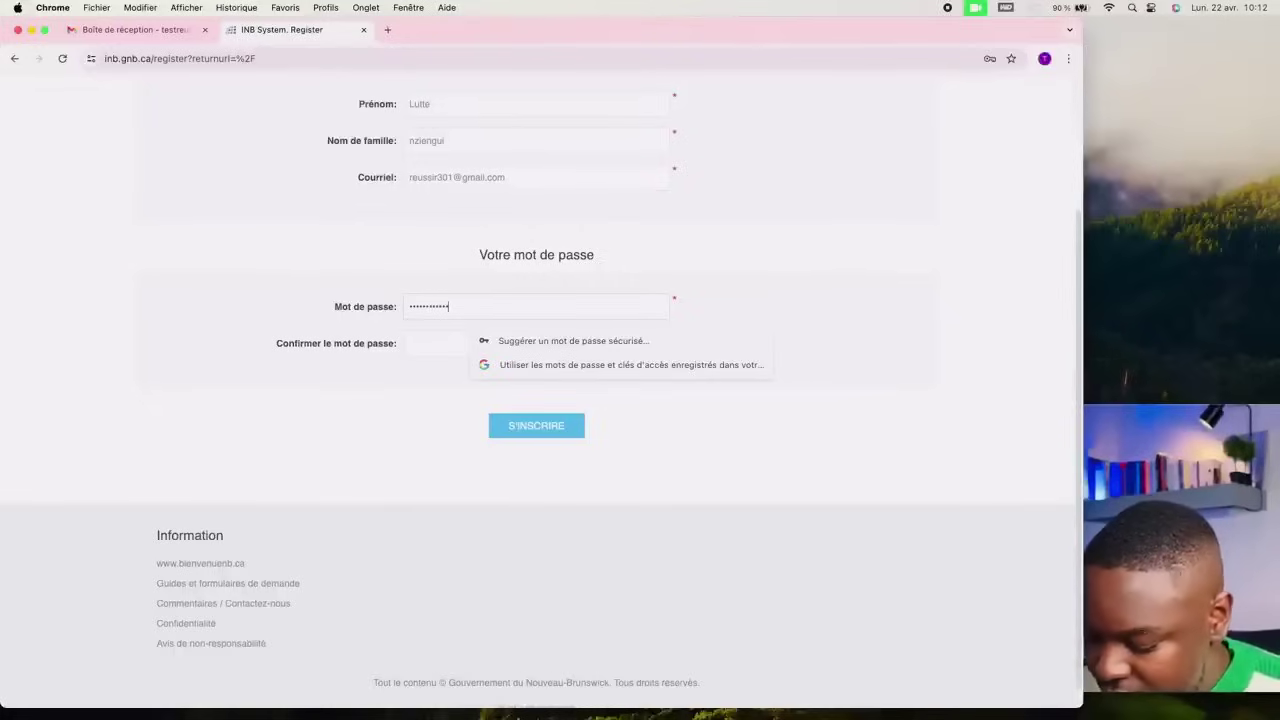
pyautogui.write('•')
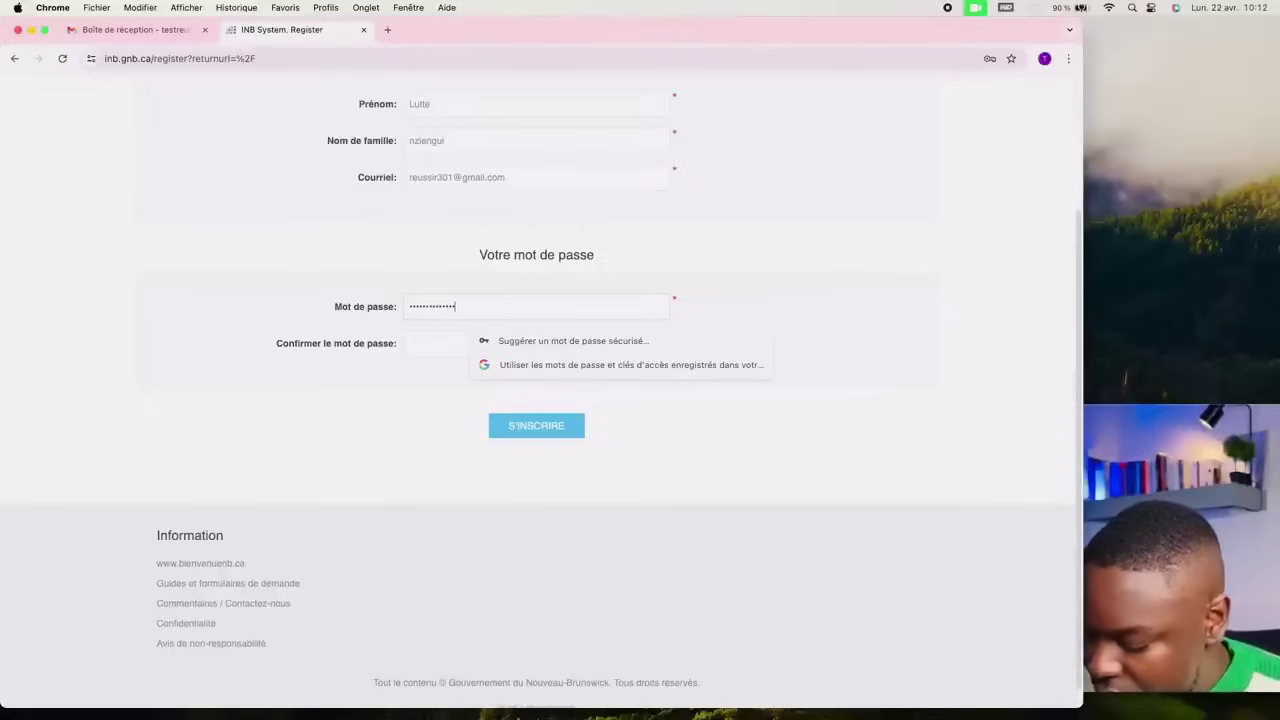
pyautogui.write('••••')
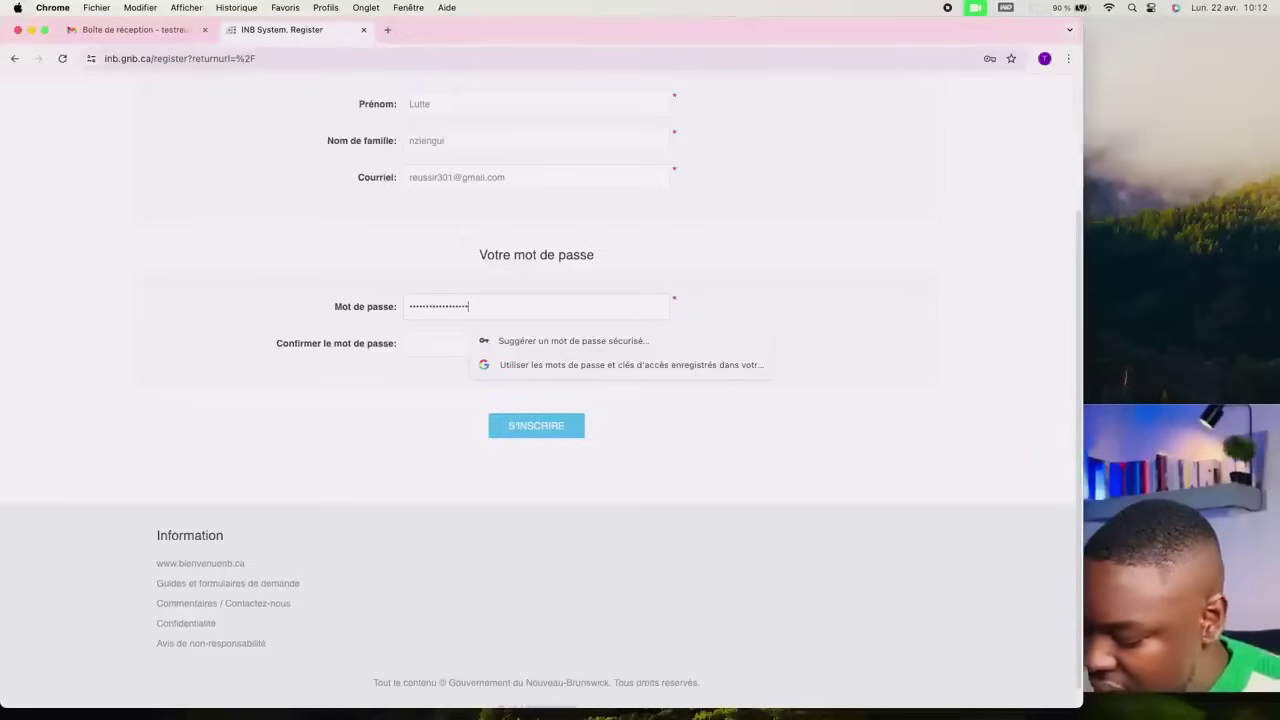
pyautogui.write('•••••')
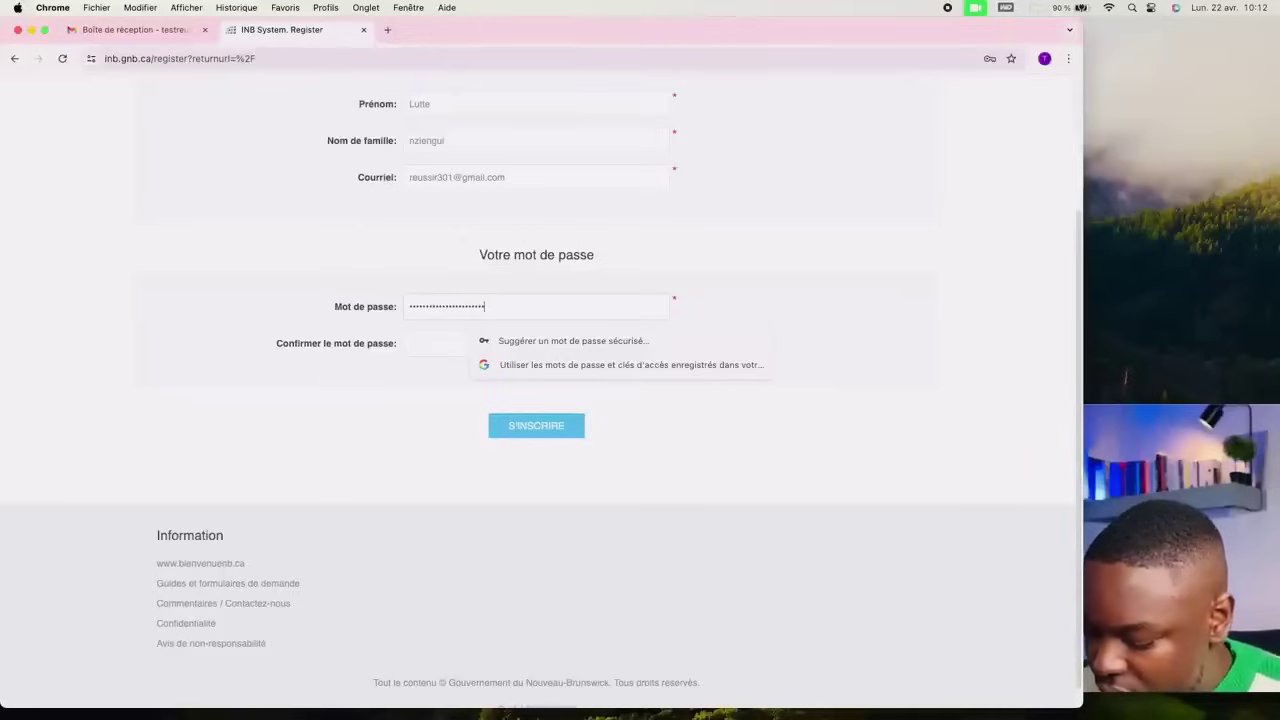
pyautogui.write('•••')
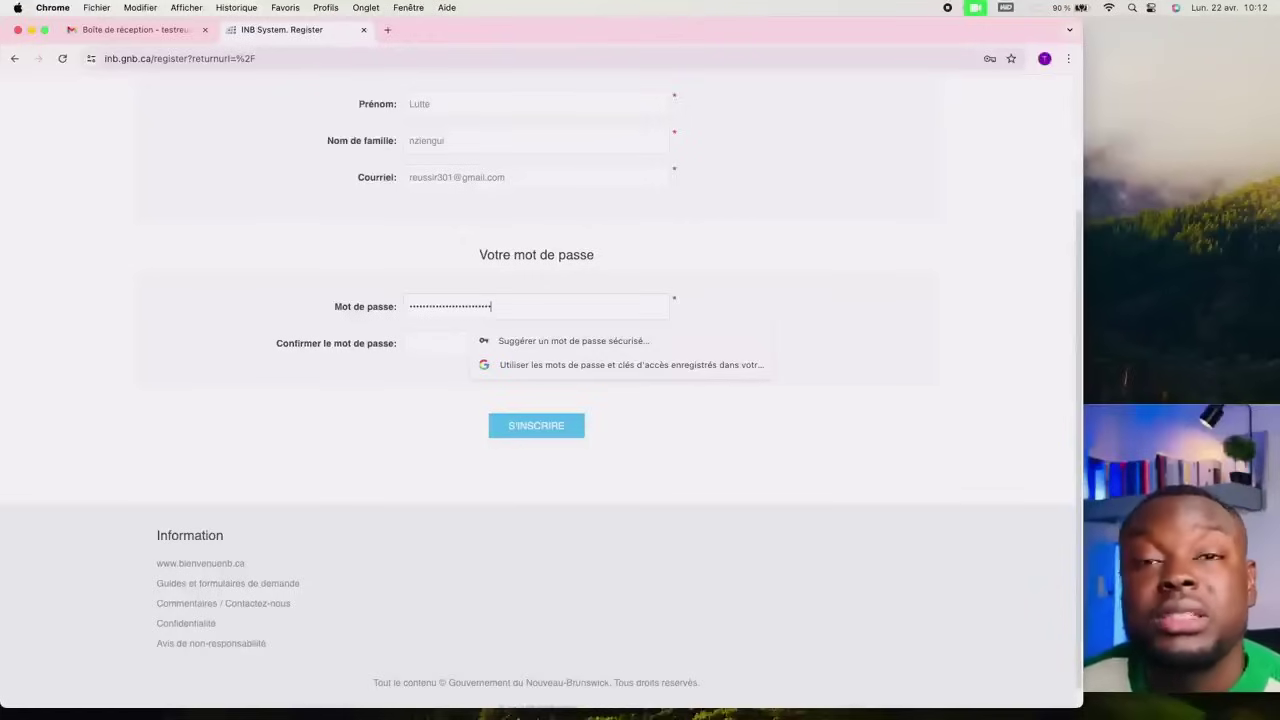
# Step: Retype the same account password in Confirmer le mot de passe
pyautogui.click(430, 343)
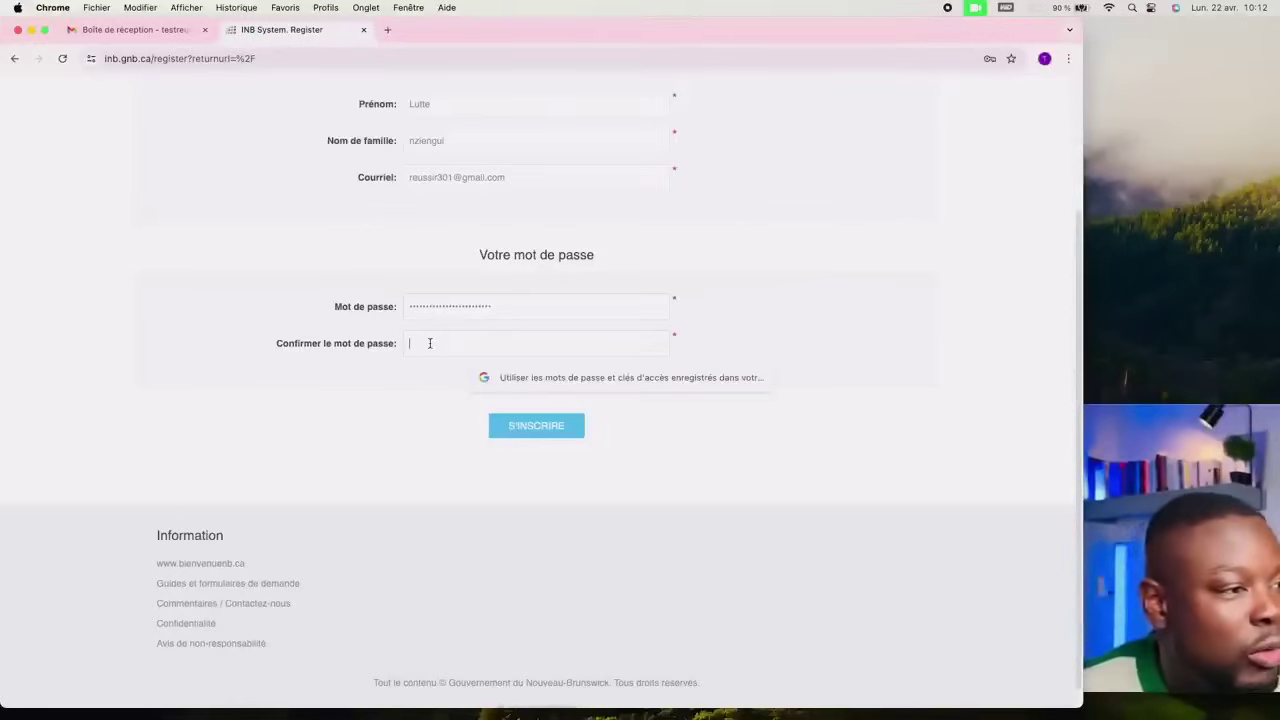
pyautogui.write('•••••••')
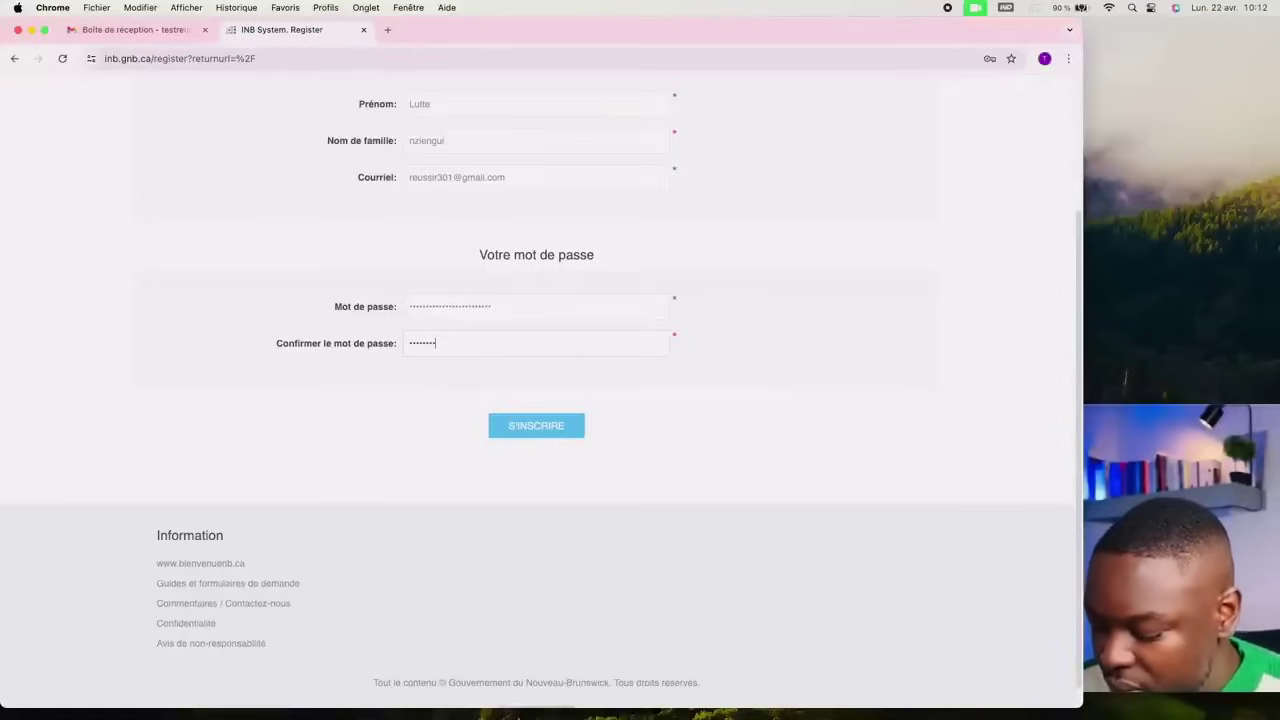
pyautogui.write('••••••••')
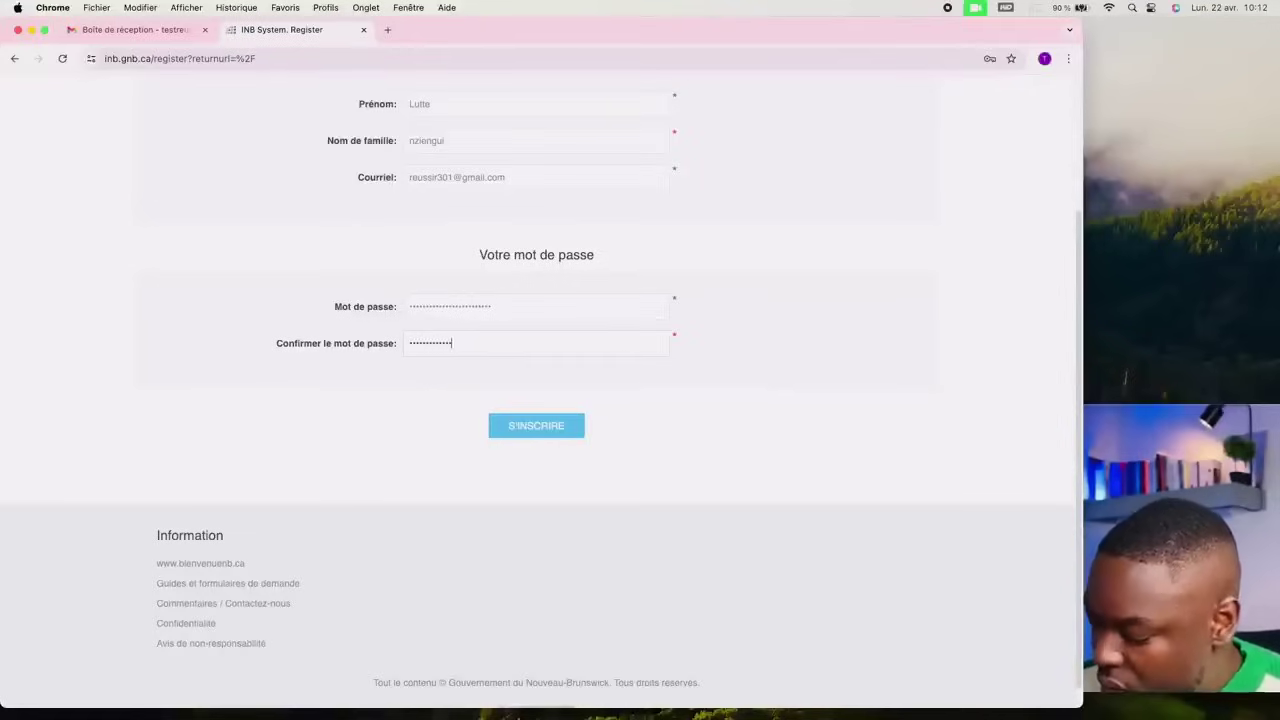
pyautogui.write('••••••')
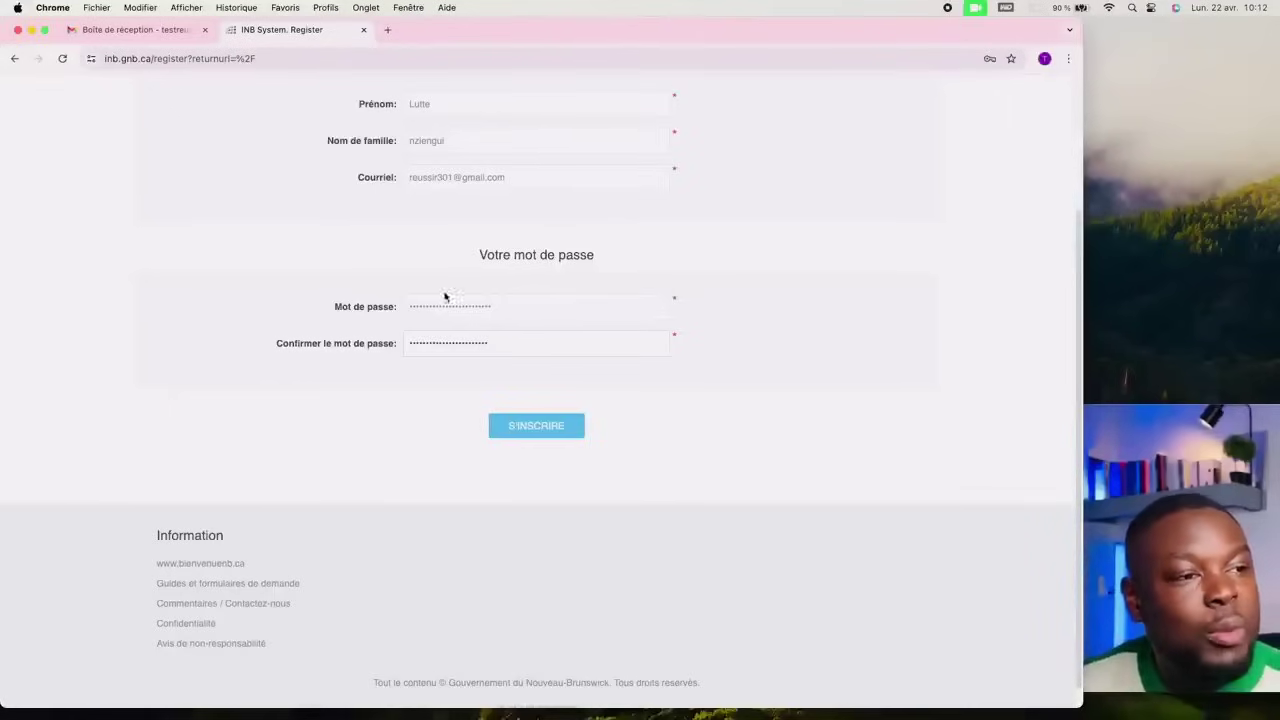
# Step: Submit the registration with the S'INSCRIRE button and check the resulting page
pyautogui.click(538, 428)
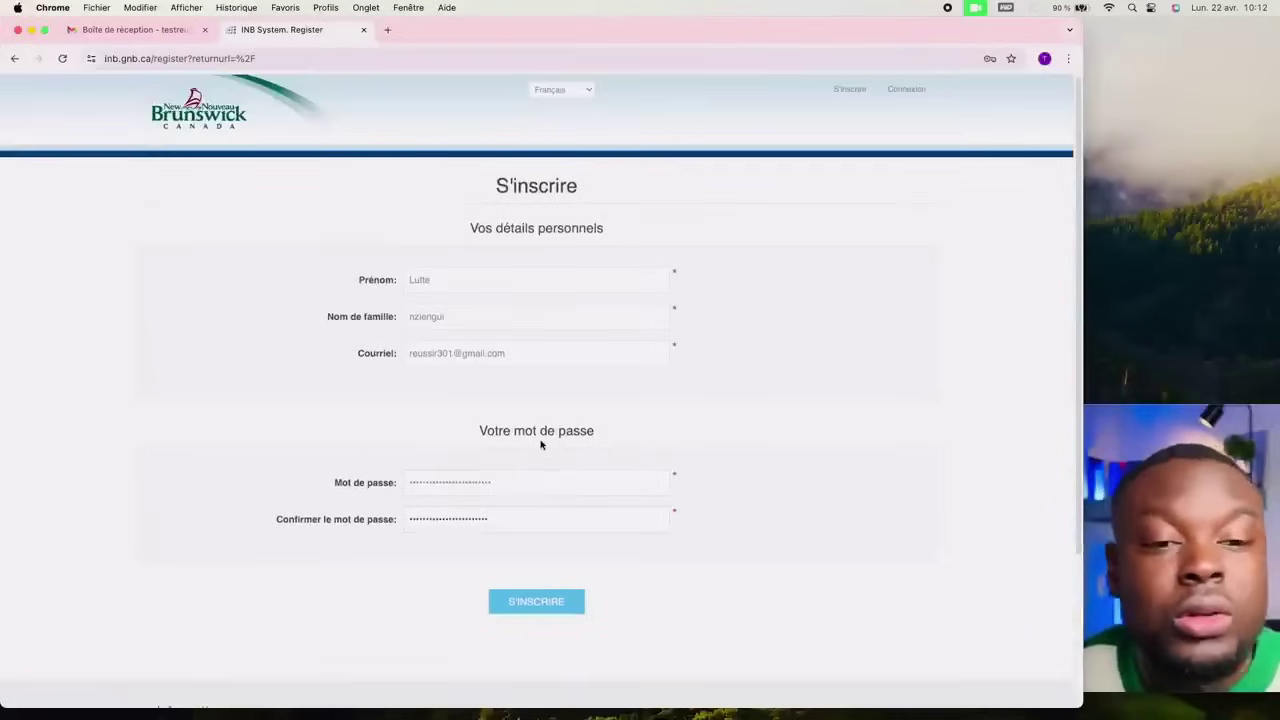
pyautogui.scroll(-2, 560, 410)
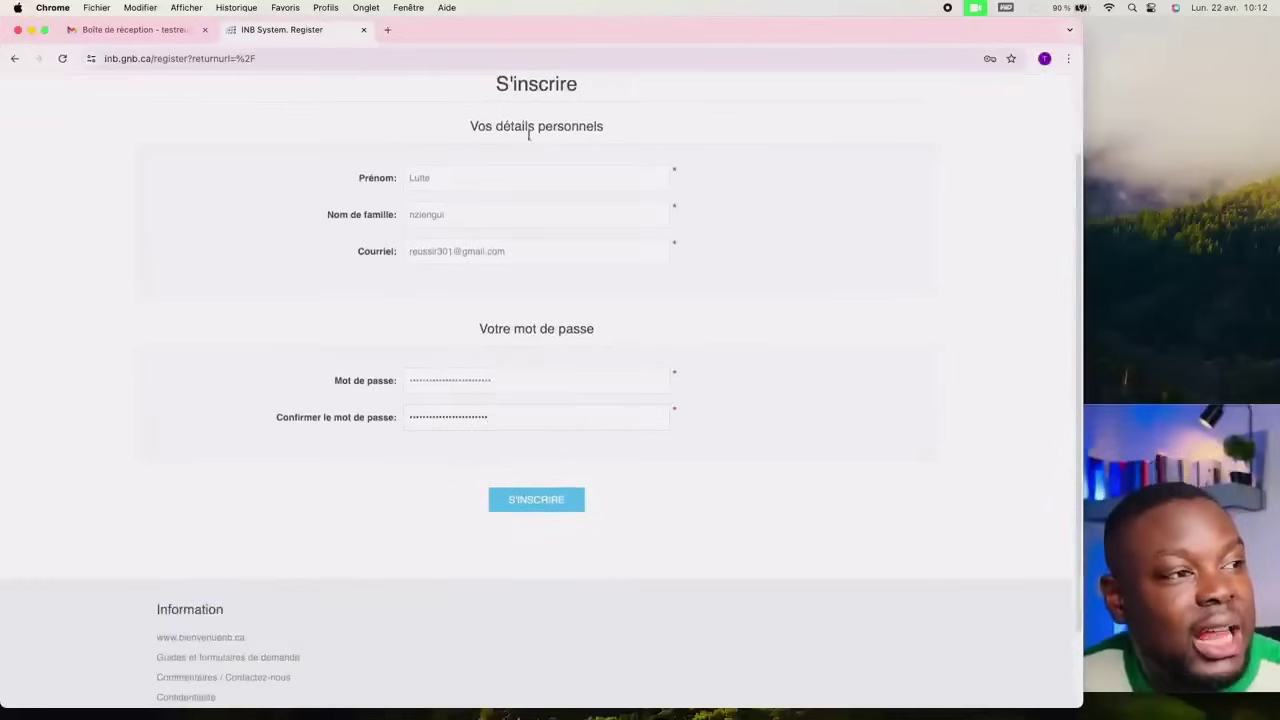